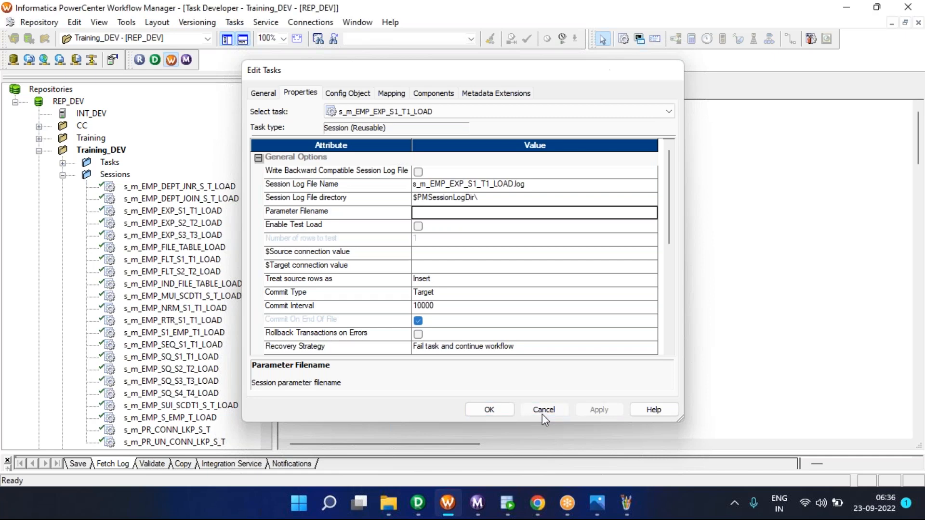
Step: Open the workflow wf_m_EMP_DEPT_JNR_S_T_LOAD from the Training_DEV folder in the Workflow Designer
left_click(432, 88)
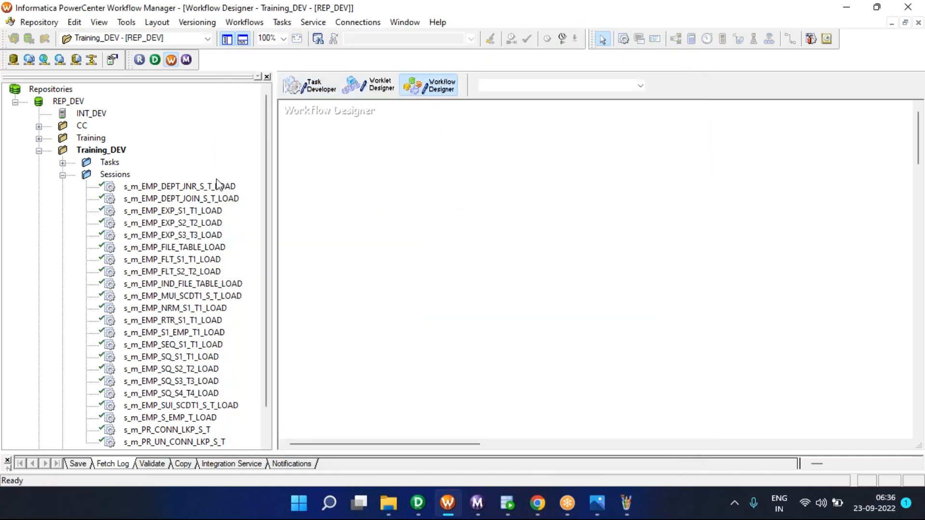
left_click(63, 175)
double_click(116, 199)
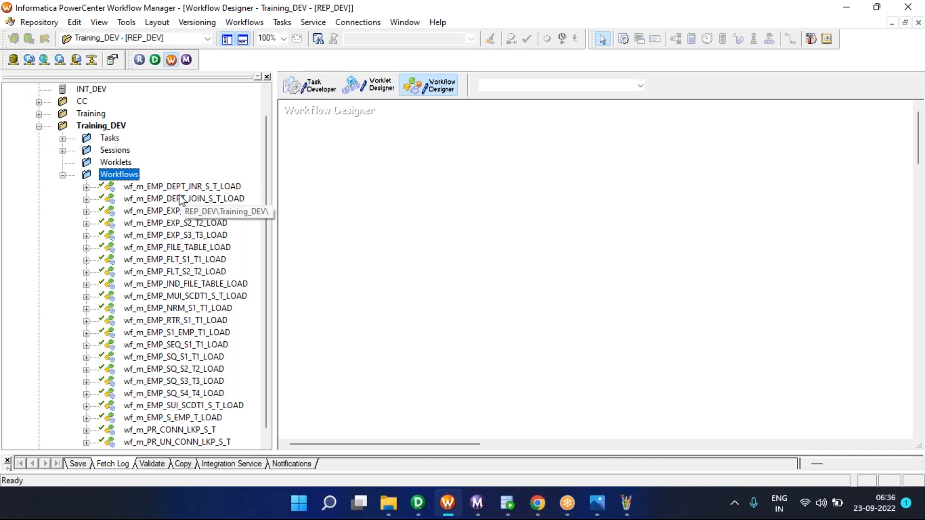
left_click_drag(183, 186, 309, 188)
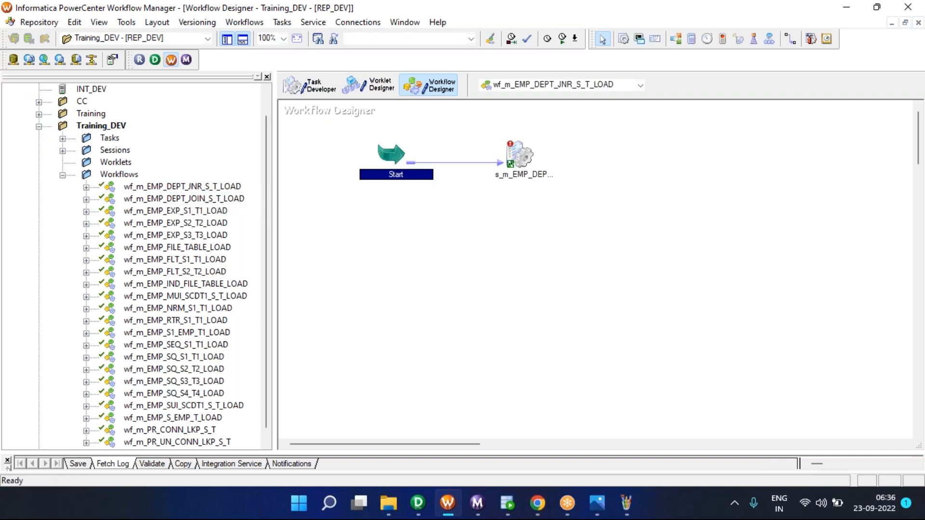
Step: Inspect the Parameter Filename attribute in the open workflow's properties and close them without changes
left_click(282, 22)
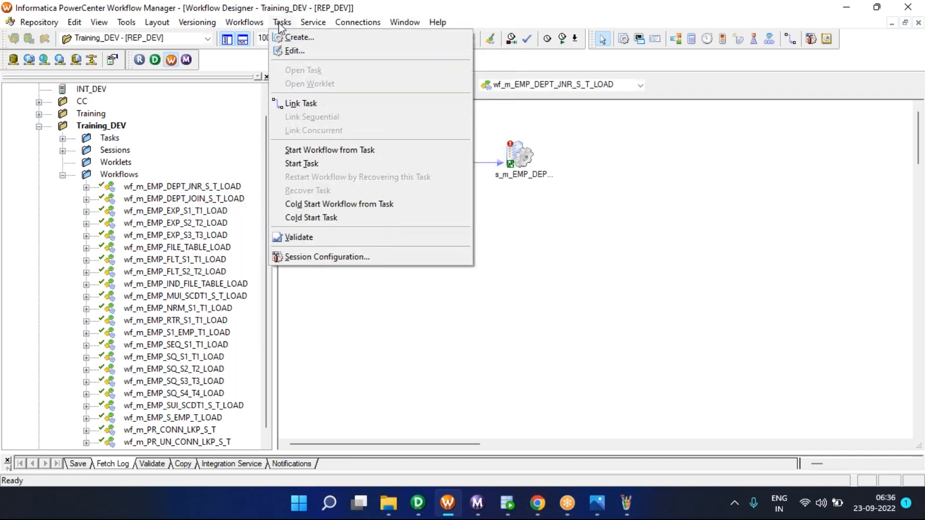
mouse_move(244, 22)
left_click(255, 51)
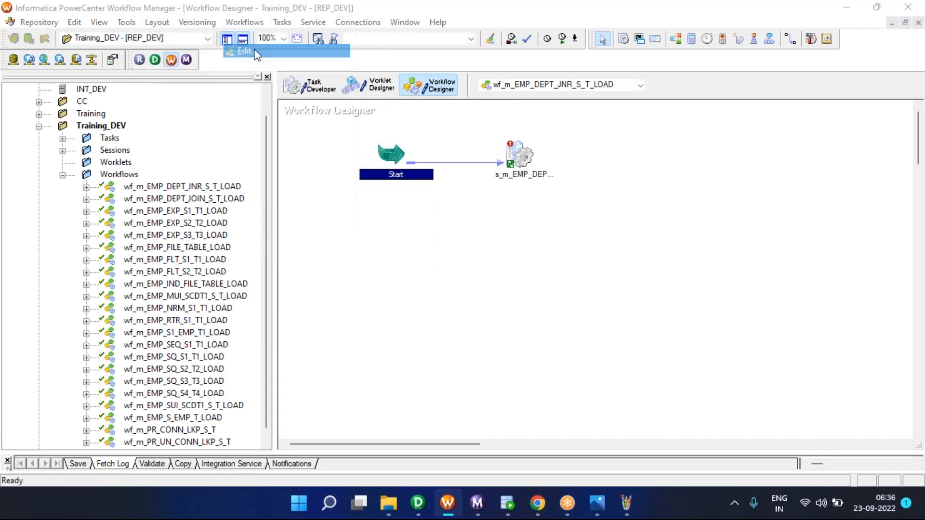
left_click(344, 72)
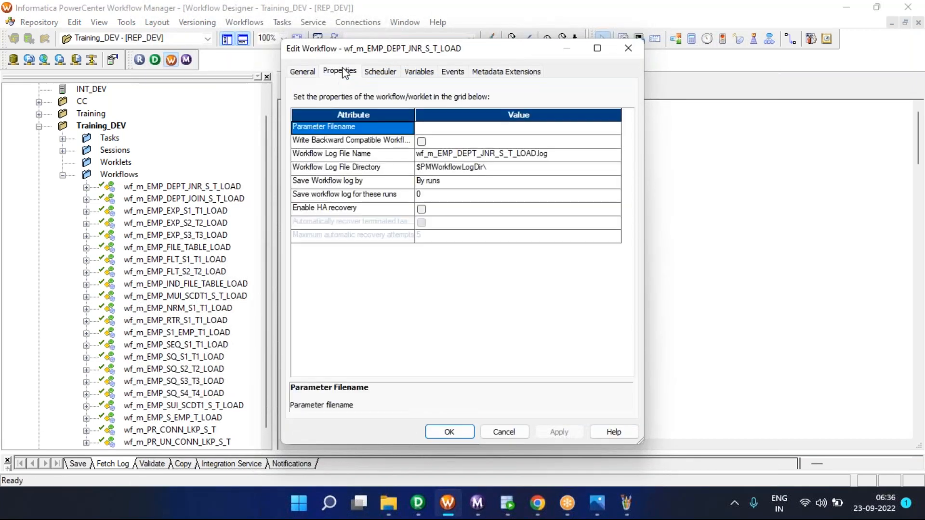
left_click_drag(344, 52, 327, 117)
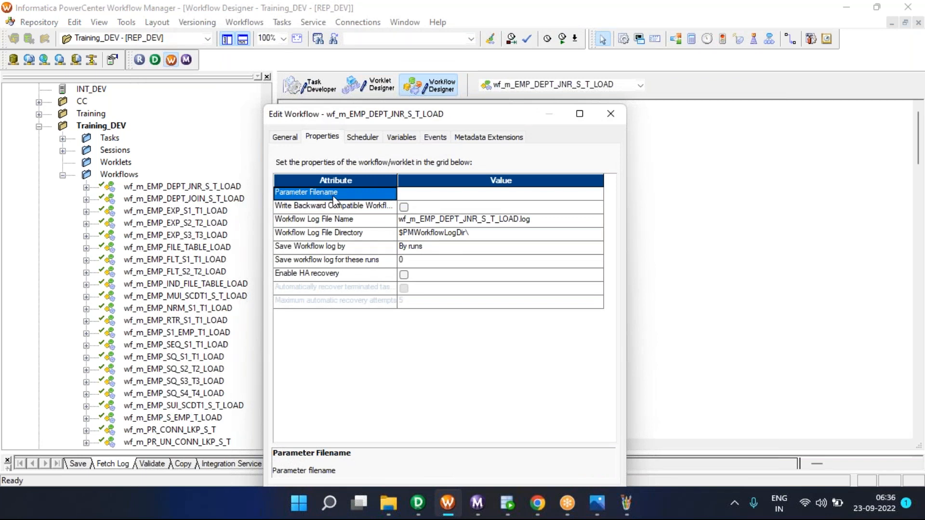
left_click(422, 194)
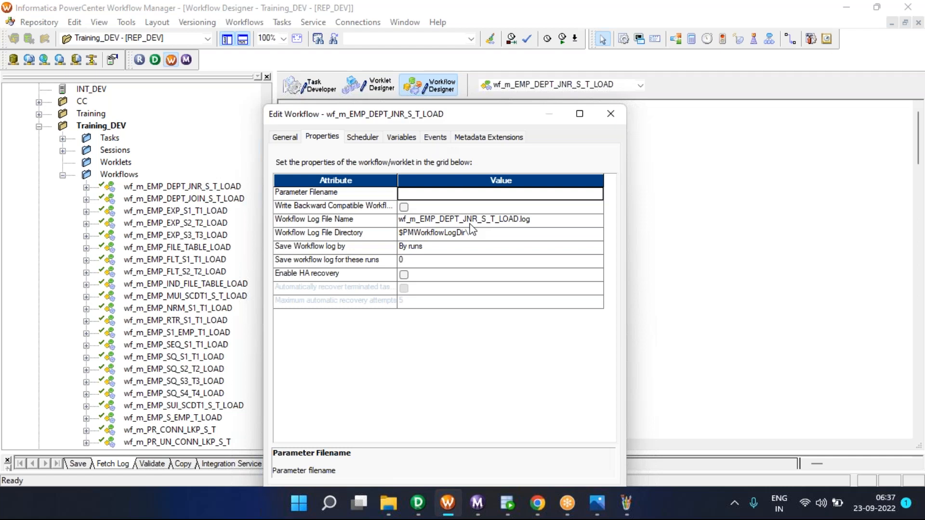
left_click(611, 114)
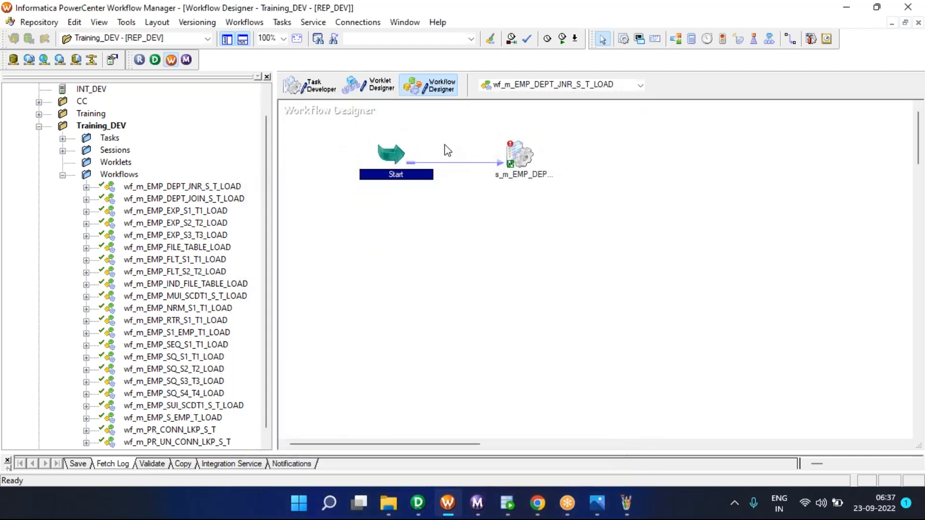
Step: Add two instances of the session s_m_EMP_DEPT_JOIN_S_T_LOAD to the workflow in the Workflow Designer
left_click(319, 85)
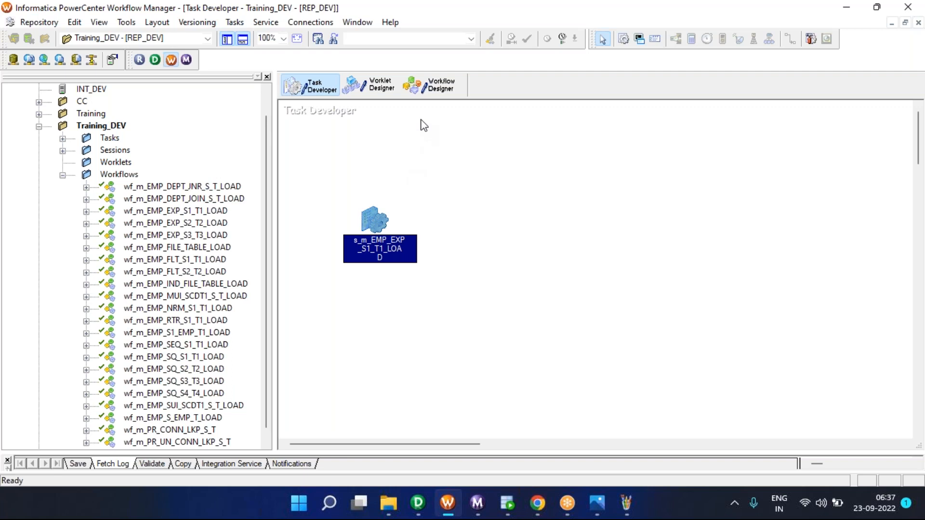
left_click(427, 89)
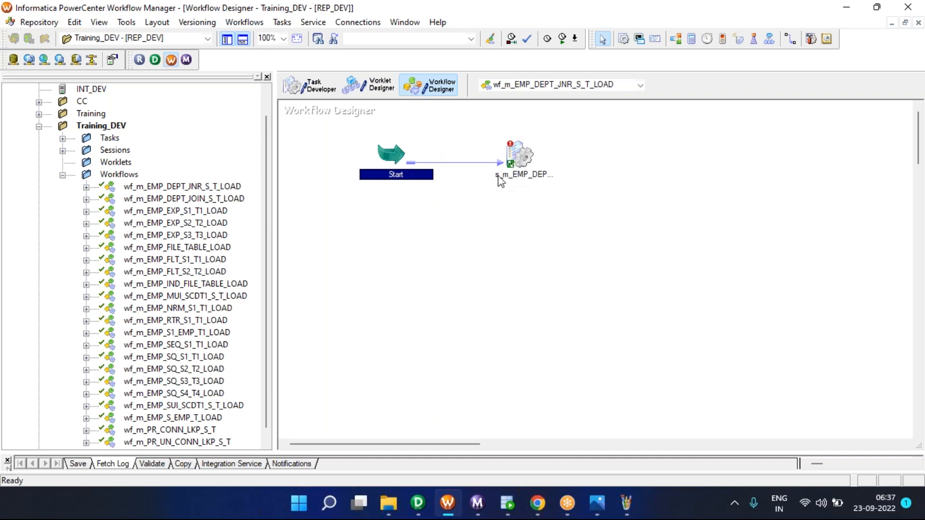
mouse_move(499, 179)
double_click(114, 150)
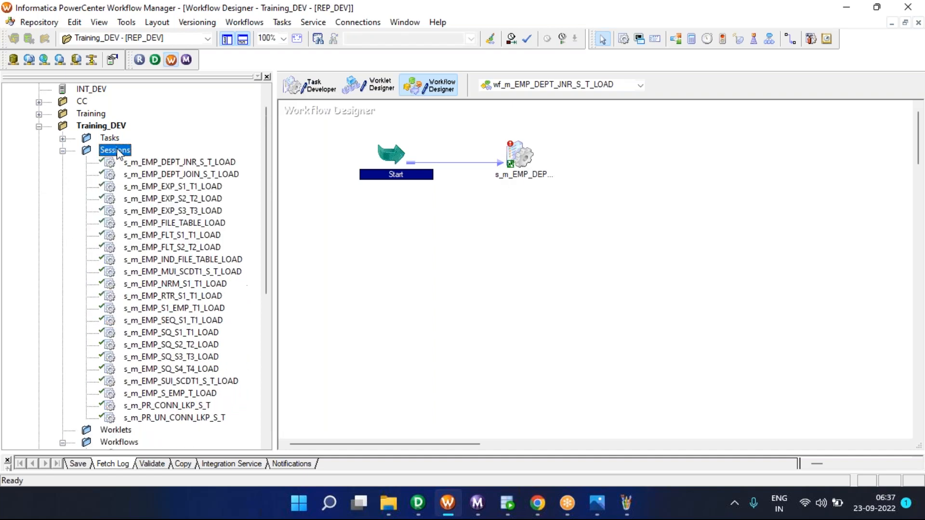
left_click_drag(159, 174, 525, 280)
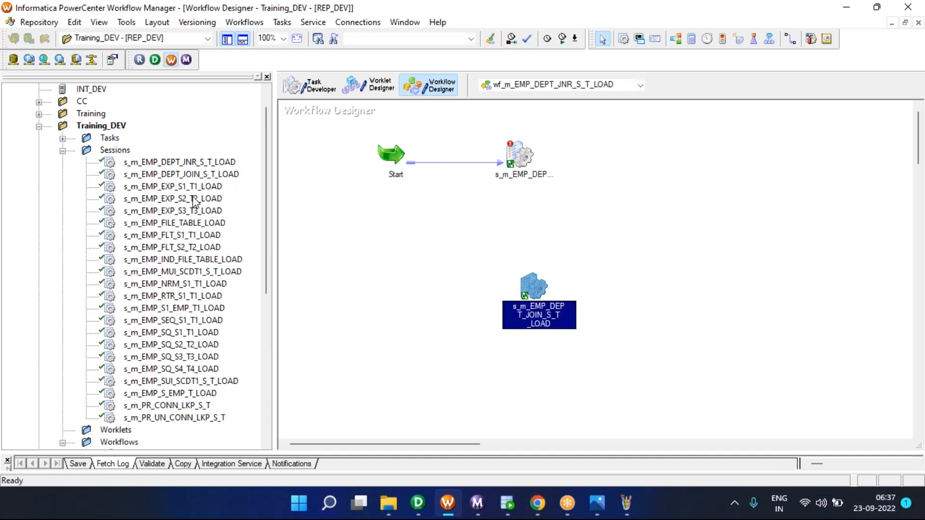
left_click_drag(221, 176, 773, 181)
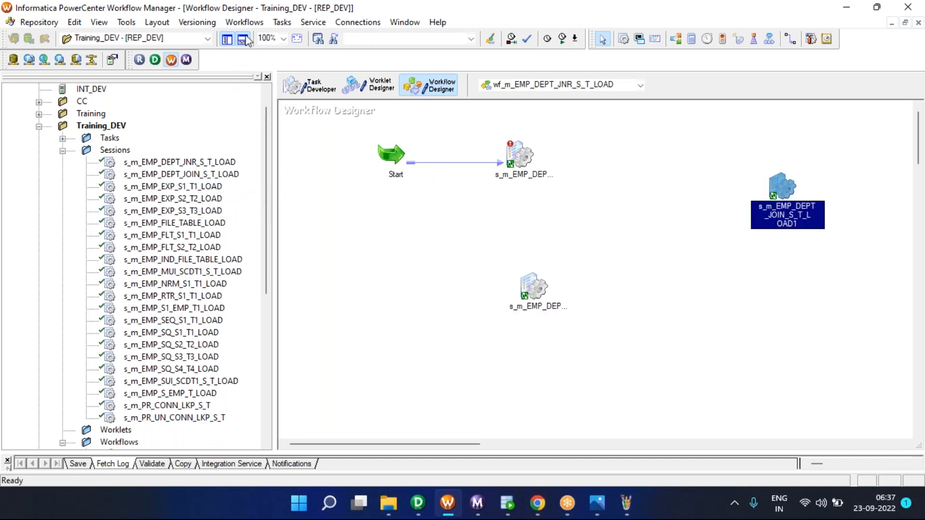
Step: Link Start to the first s_m_EMP_DEPT_JOIN_S_T_LOAD session, and link that session to its second instance
left_click(282, 23)
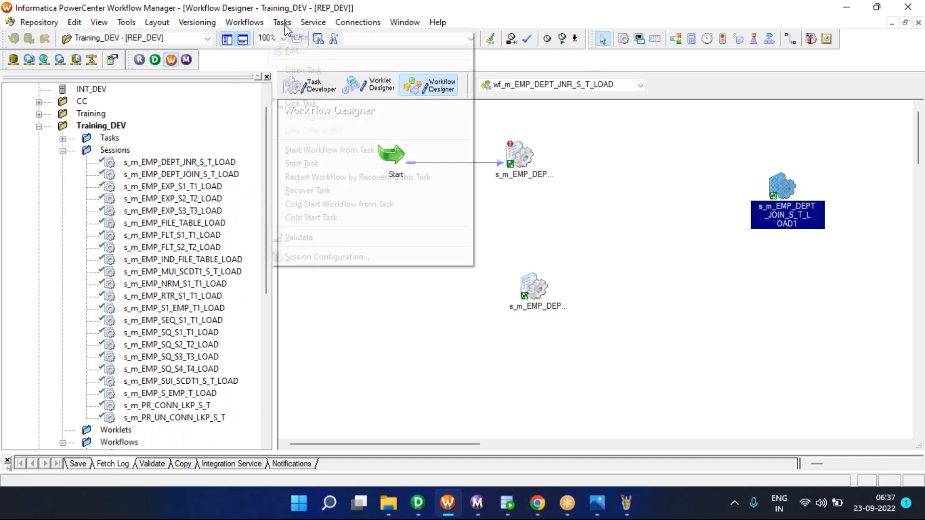
left_click(318, 103)
mouse_move(394, 157)
left_mouse_down()
mouse_move(524, 266)
mouse_move(777, 192)
left_mouse_up()
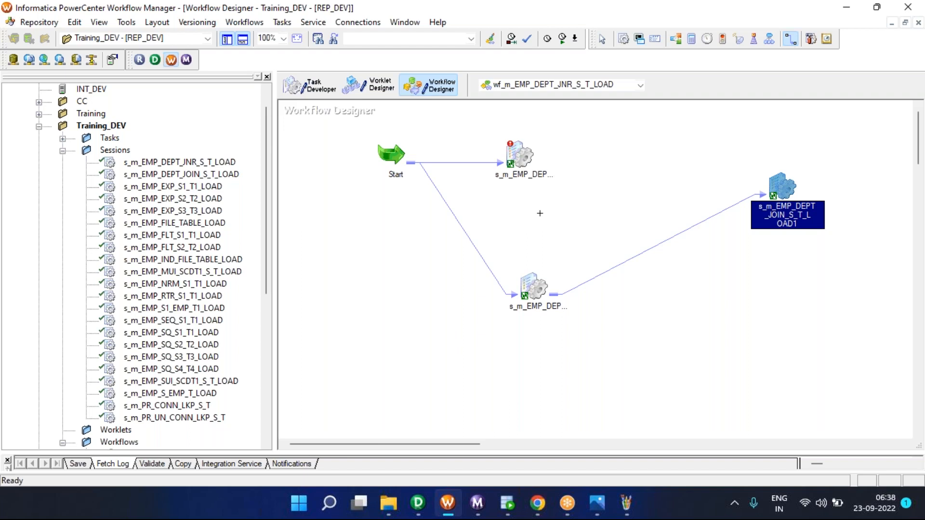
Step: Review where a parameter file is assigned in the properties of the workflow with the added sessions
left_click(248, 23)
left_click(260, 51)
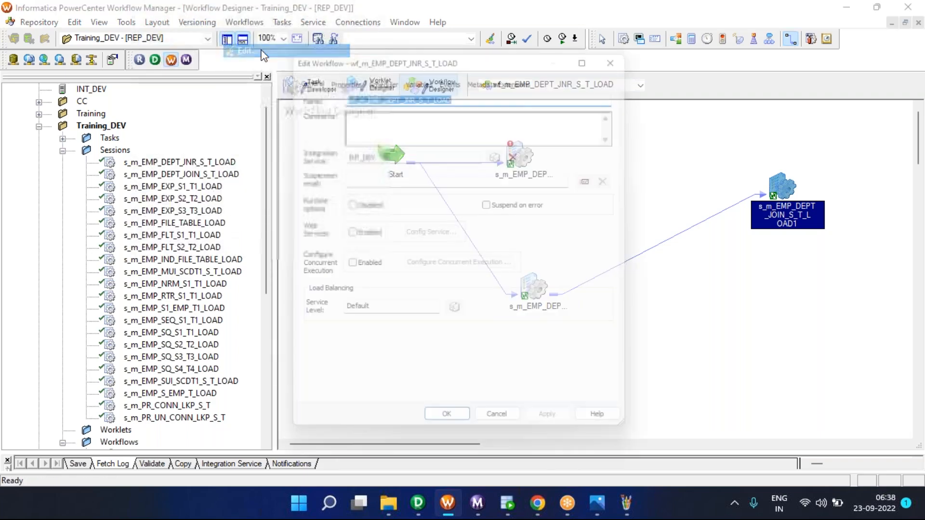
left_click(339, 71)
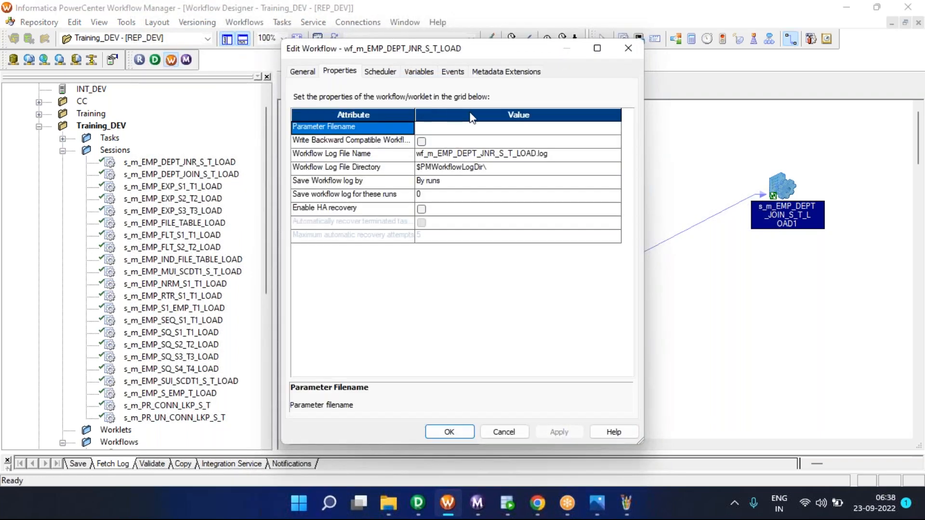
left_click(497, 130)
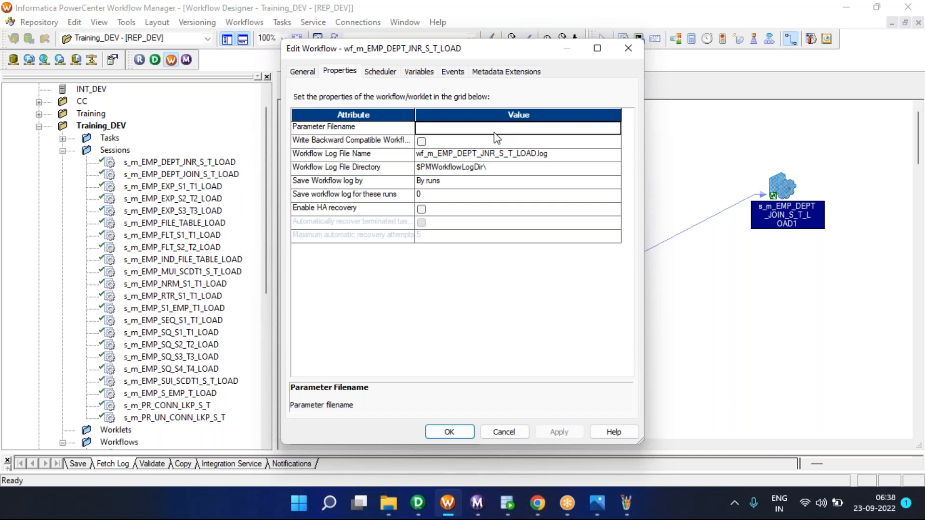
left_click(385, 126)
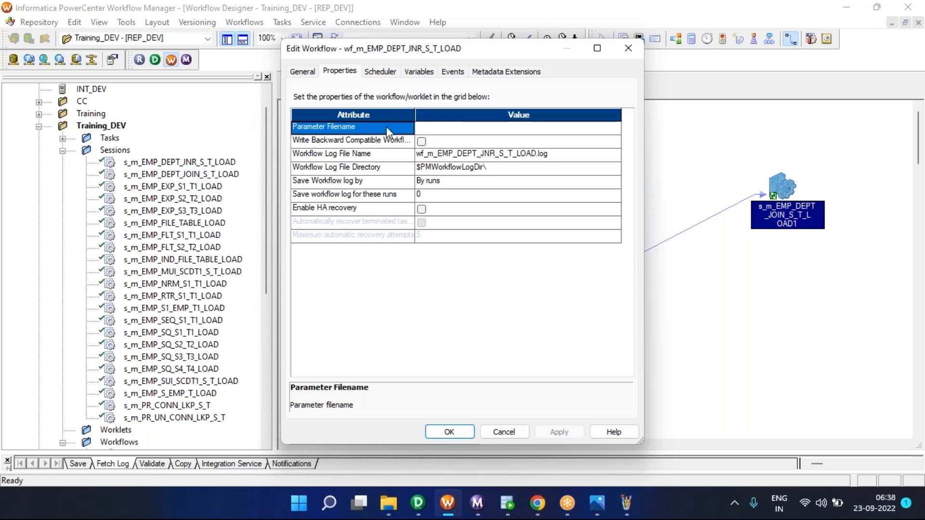
left_click(461, 131)
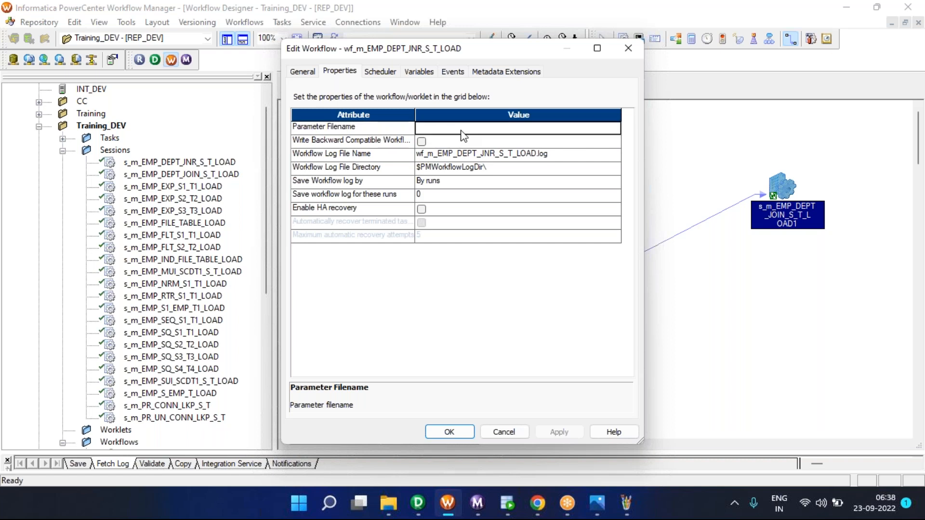
key("Escape")
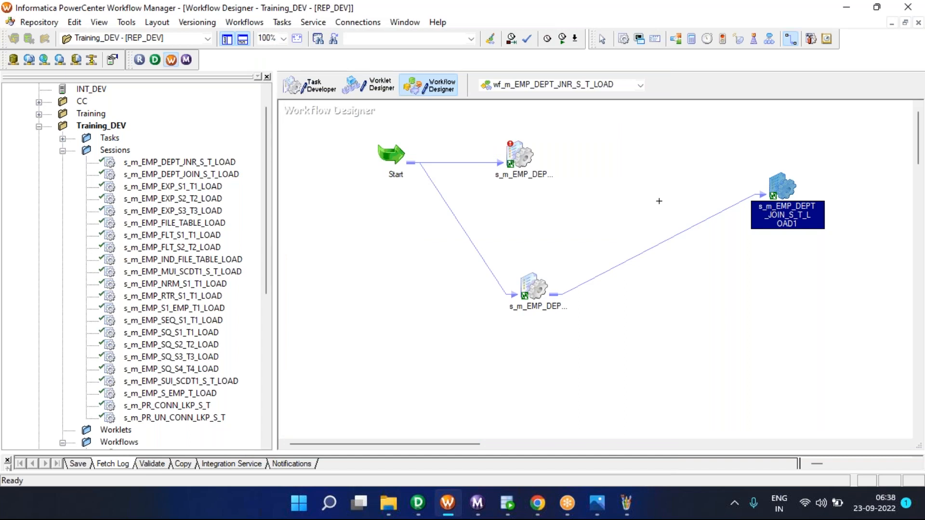
Step: Switch to File Explorer and open the EMP_PARM file from the Training\Param folder
left_click(391, 514)
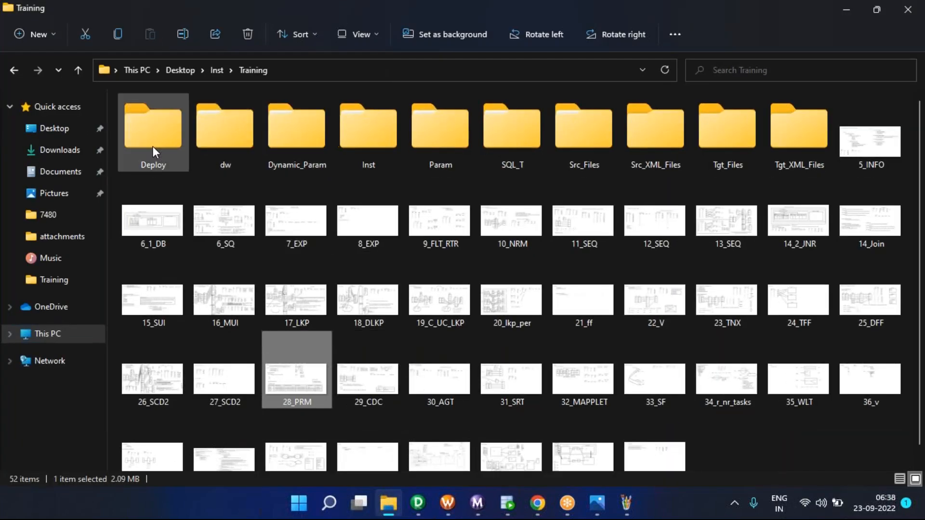
double_click(449, 149)
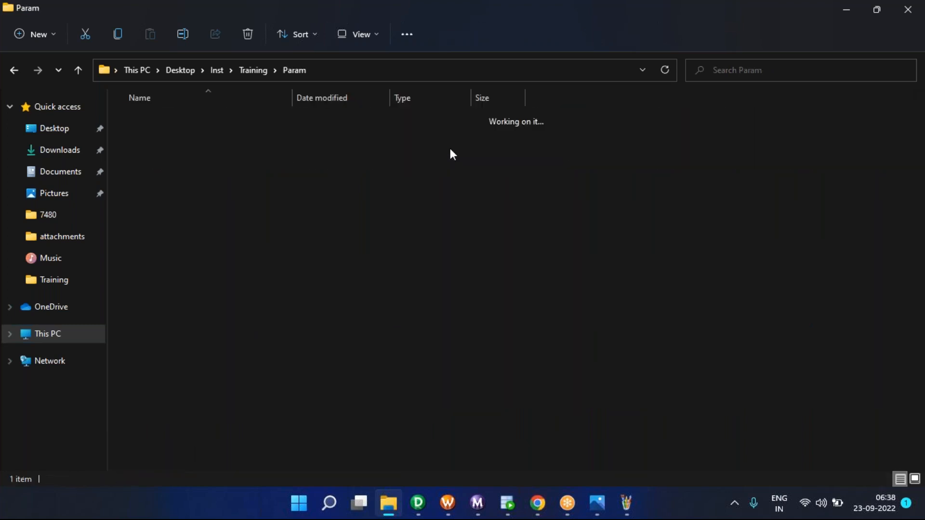
left_click(203, 123)
double_click(201, 123)
Step: Examine the folder, workflow and session names in the EMP_PARM header and compare them with the sessions in Workflow Manager
left_click(299, 182)
left_click_drag(299, 181, 79, 134)
left_click(161, 137)
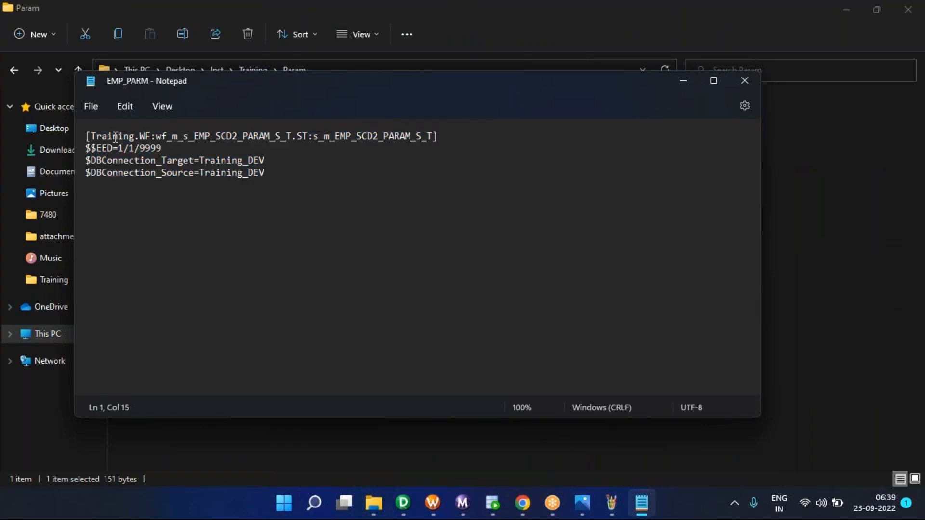
left_click_drag(308, 137, 428, 137)
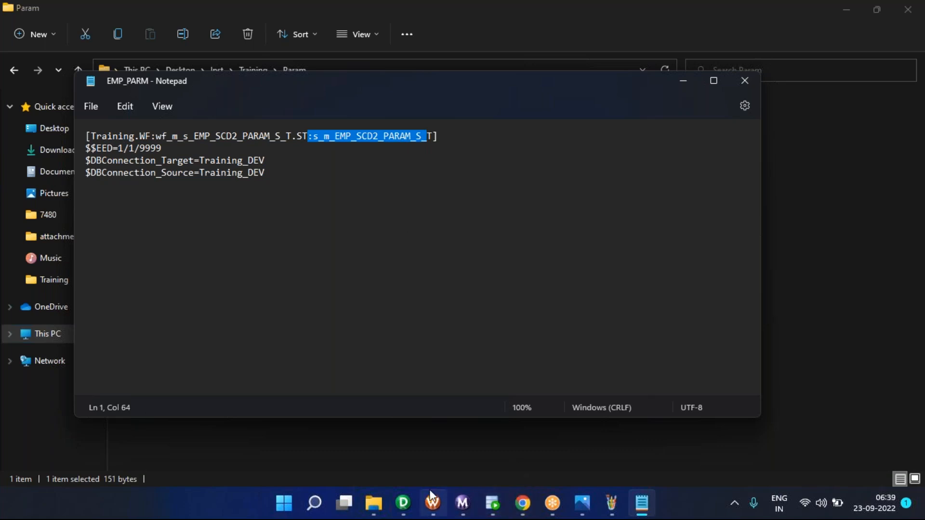
left_click(432, 506)
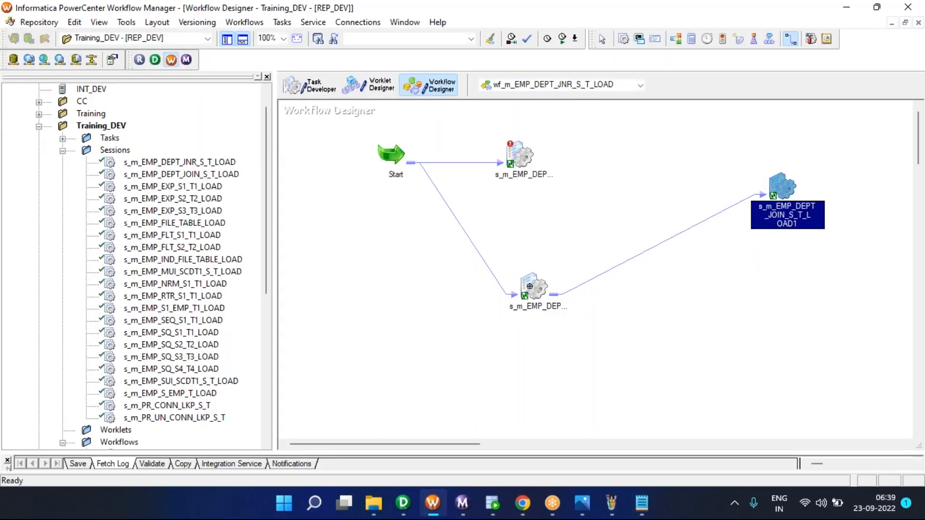
mouse_move(529, 286)
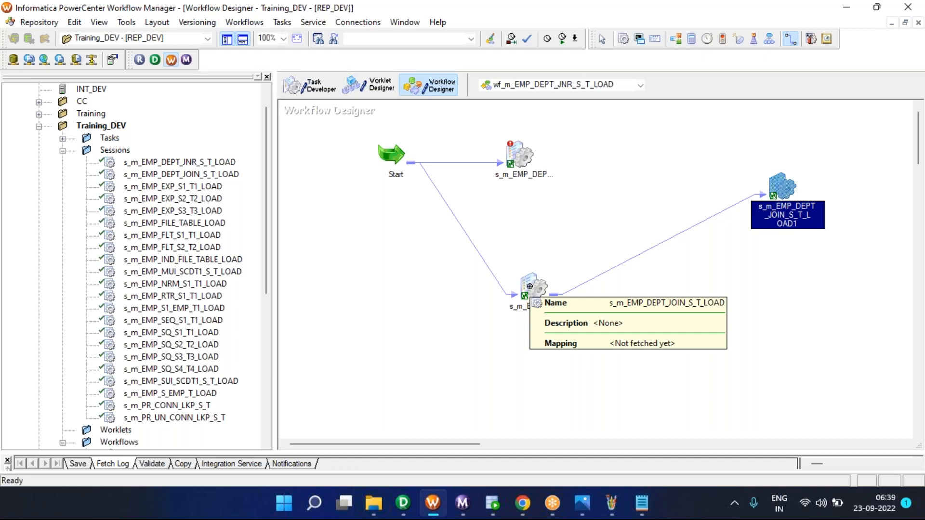
left_click(642, 503)
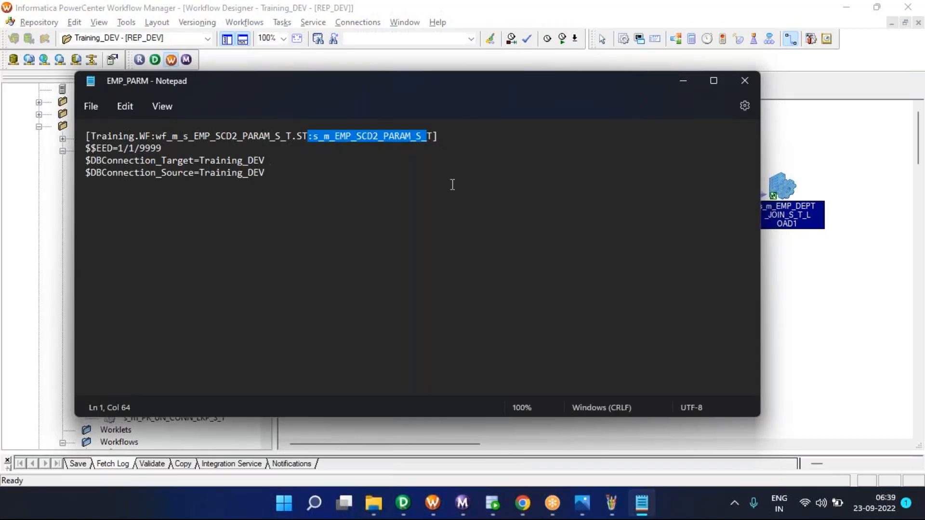
Step: Duplicate the header [Training.WF:wf_m_s_EMP_SCD2_PARAM_S_T.ST:s_m_EMP_SCD2_PARAM_S_T] below the connection lines, leaving a blank line between
left_click(429, 183)
left_click_drag(458, 135, 49, 114)
key("ctrl+c")
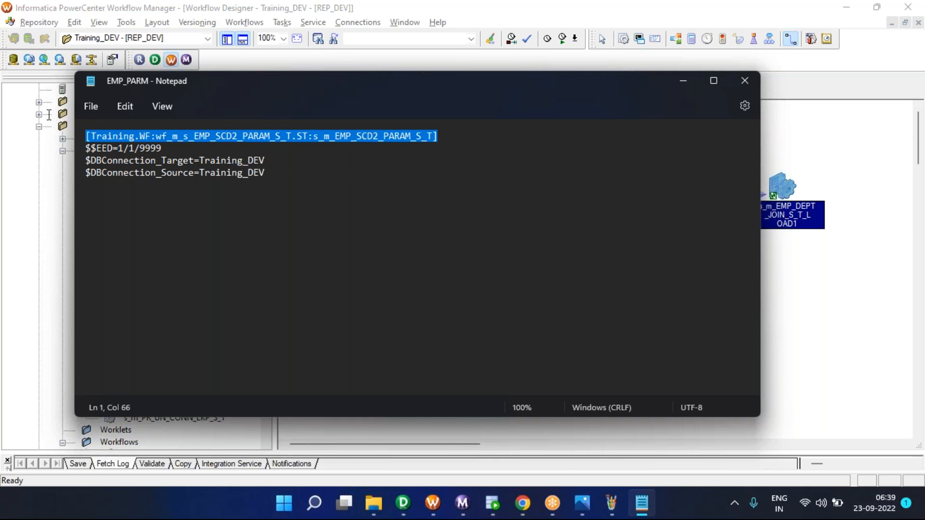
left_click(284, 188)
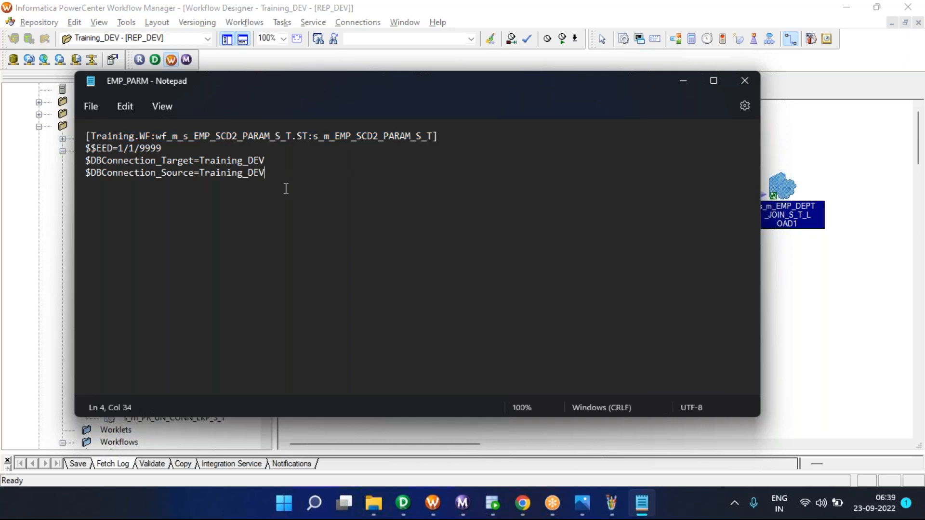
key("Return")
key("ctrl+v")
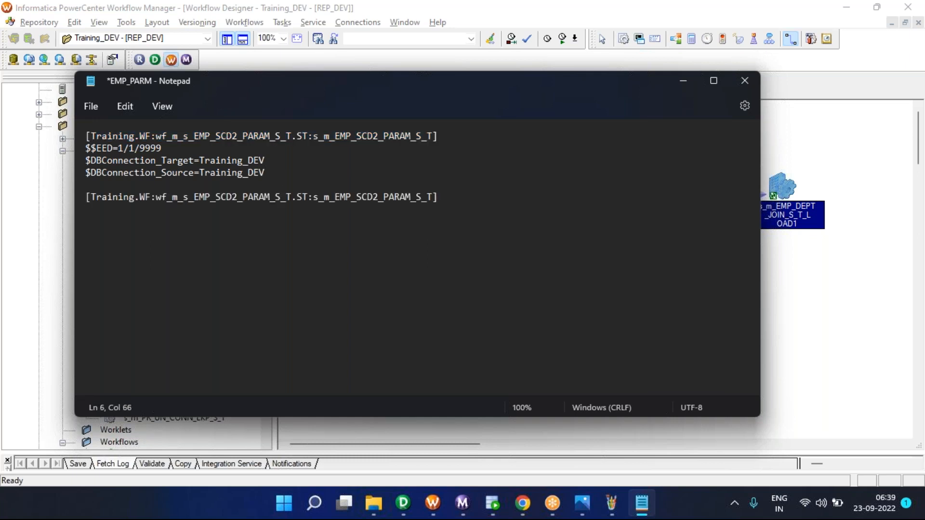
Step: Change SCD2 to SCD1 in both the workflow and session names of the duplicated header
left_click(379, 197)
key("BackSpace")
type("1")
left_click(236, 196)
key("BackSpace")
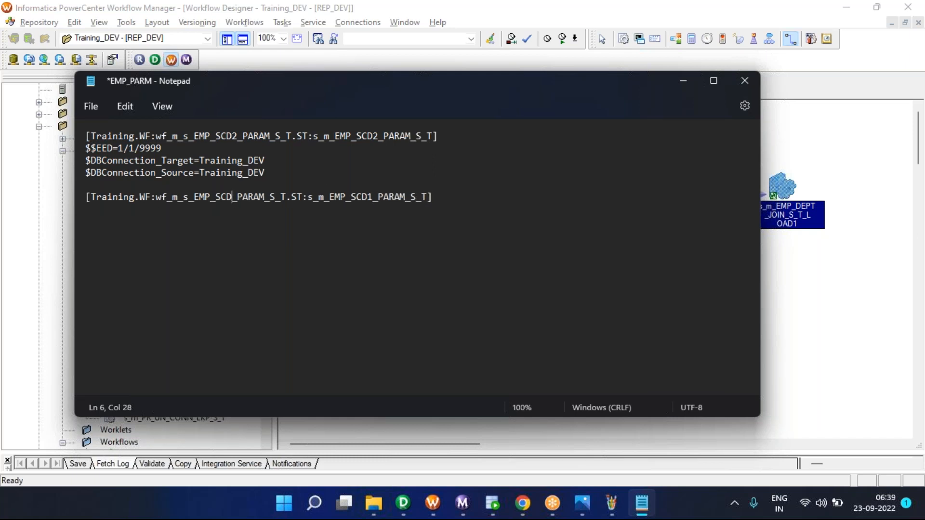
type("1")
left_click(122, 197)
left_click_drag(168, 198, 242, 204)
left_click_drag(329, 197, 401, 196)
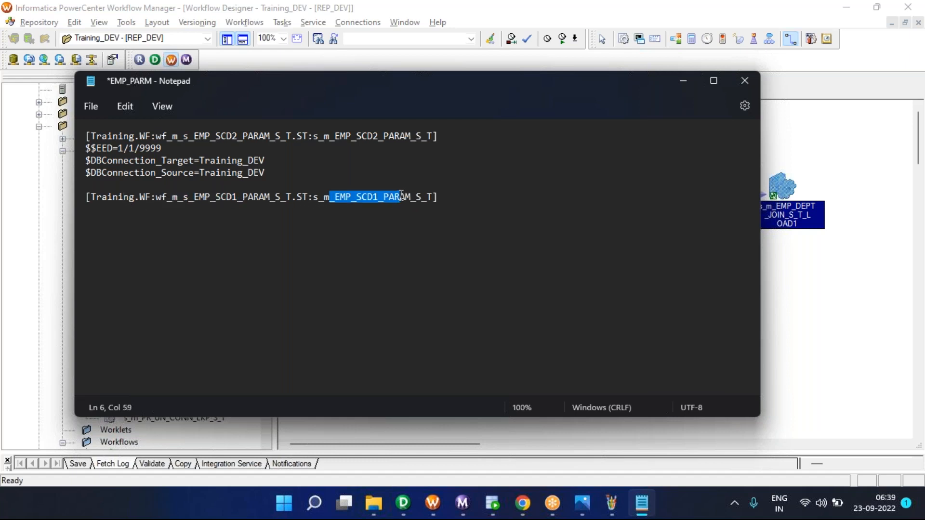
Step: Copy the $DBConnection_Target and $DBConnection_Source lines of the SCD2 section beneath the SCD1 header
left_click(446, 197)
left_click_drag(269, 174, 80, 158)
key("ctrl+c")
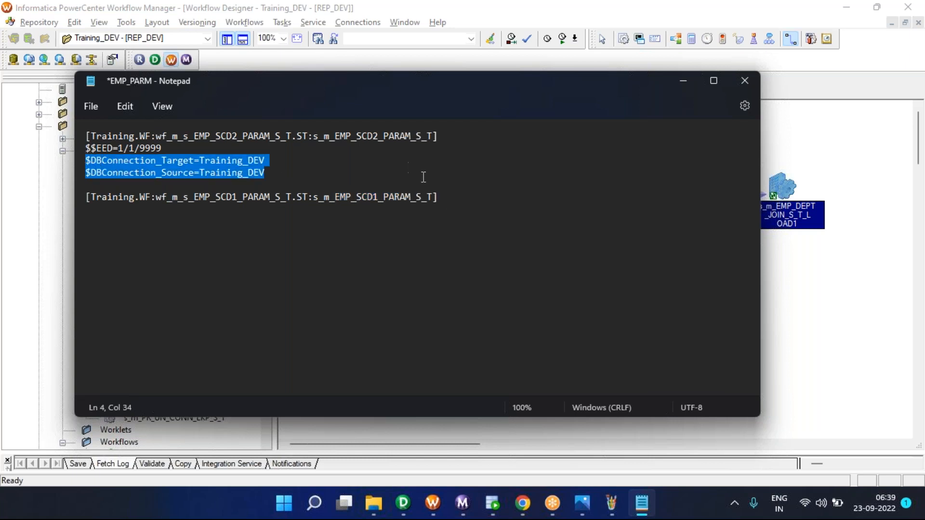
left_click(446, 192)
key("Return")
key("ctrl+v")
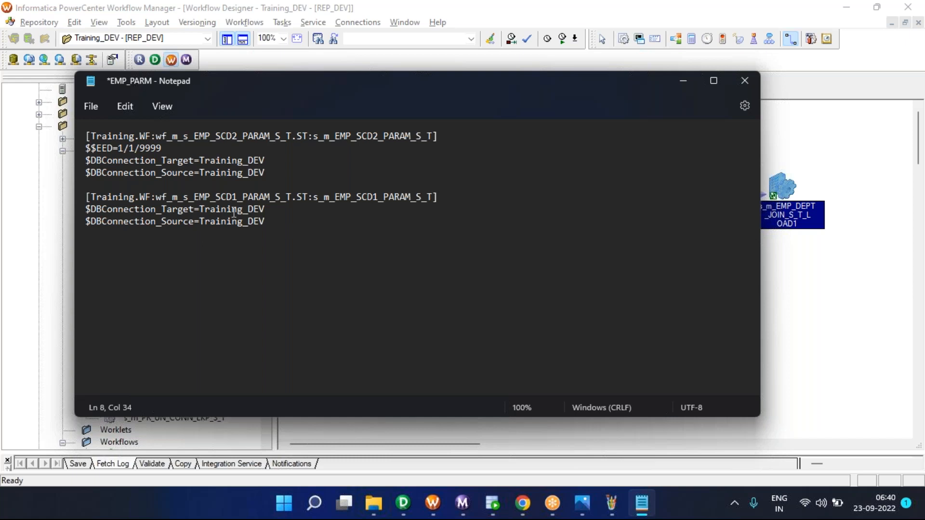
Step: Duplicate the SCD1 header below its connection lines after a blank line and change SCD1 to SCD3 in the copy's session name
double_click(398, 195)
left_click_drag(445, 196, 82, 198)
key("ctrl+c")
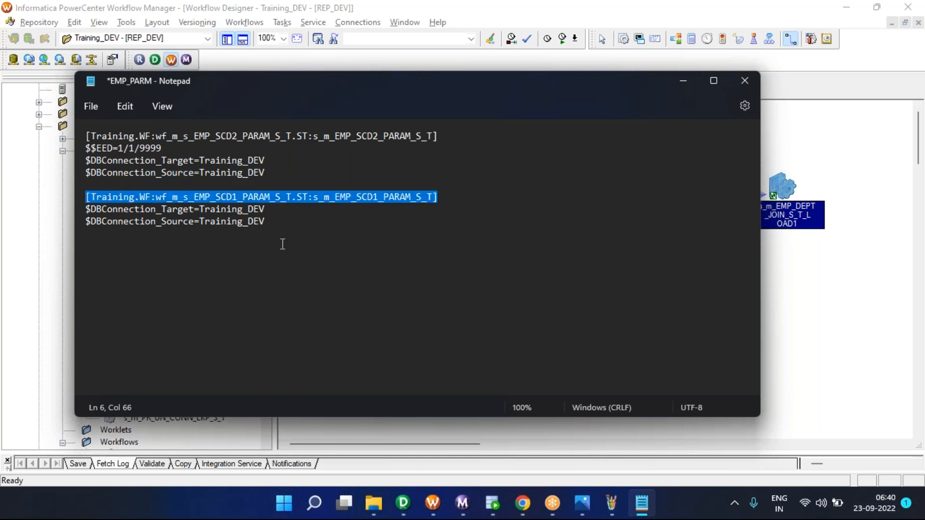
left_click(281, 243)
key("Return")
key("Return")
key("ctrl+v")
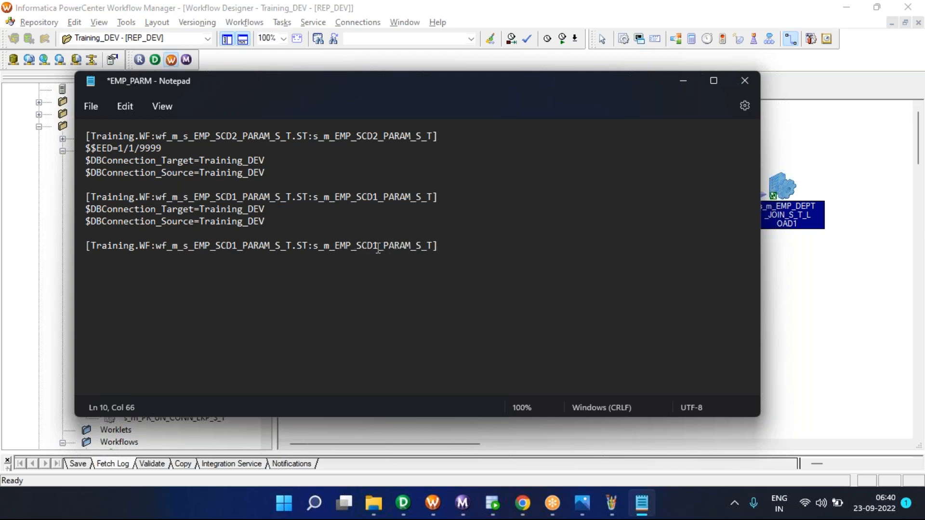
key("BackSpace")
type("3")
Step: Delete the added SCD1 and SCD3 sections from EMP_PARM, save the file and close it
left_click_drag(454, 250, 362, 173)
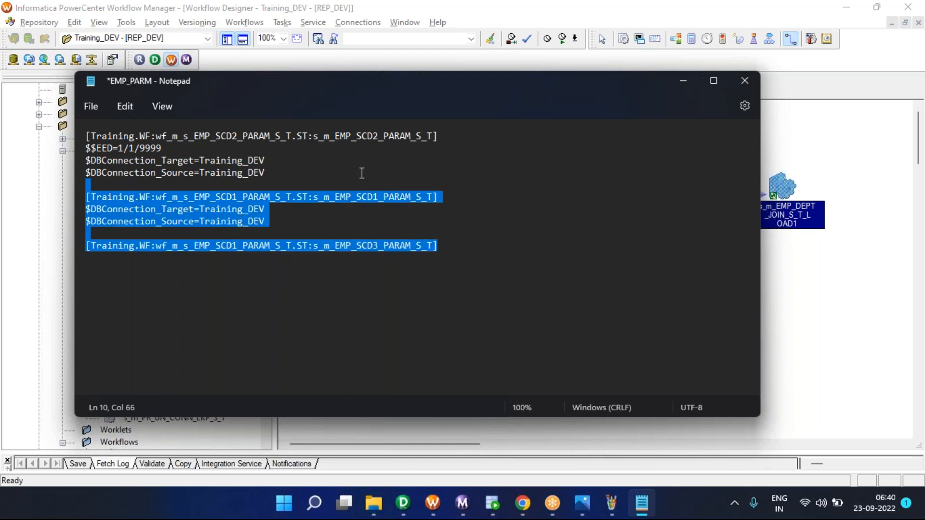
key("BackSpace")
key("BackSpace")
key("ctrl+s")
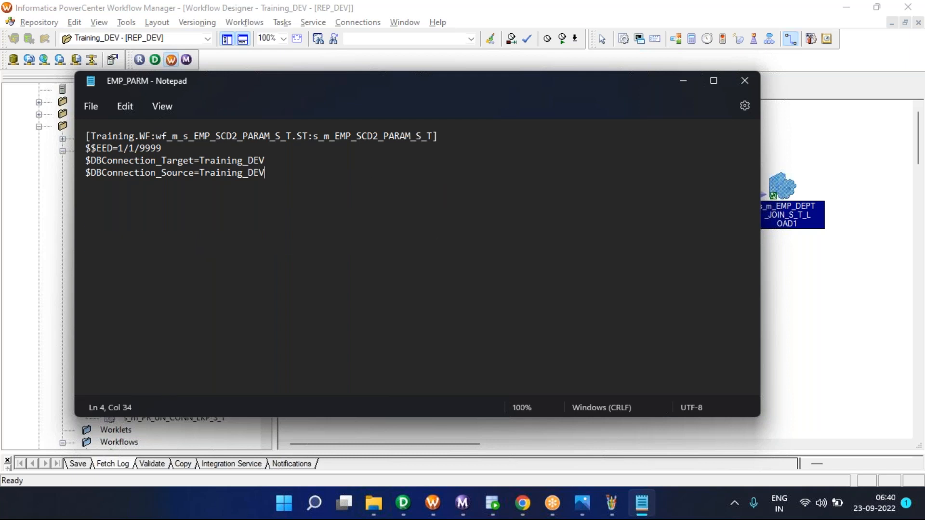
key("alt+space")
key("c")
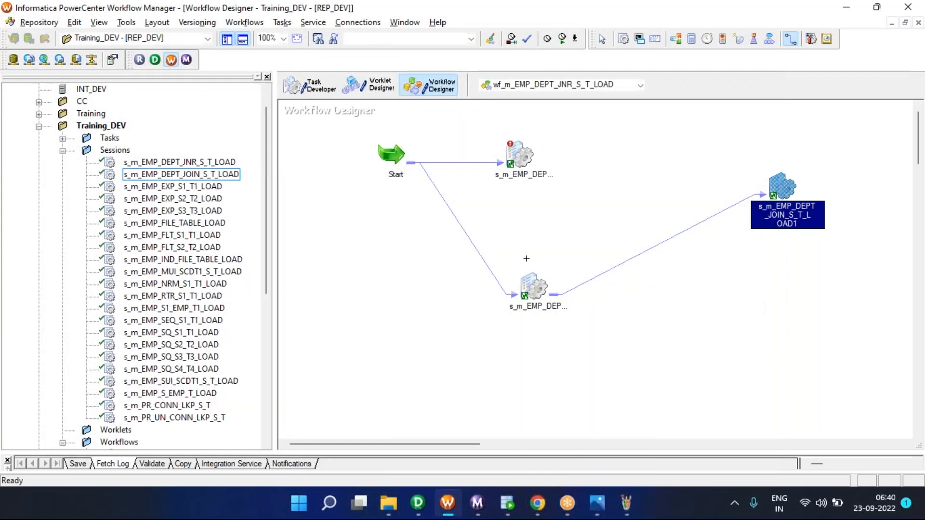
Step: Examine the Parameter Filename attribute in the properties of workflow wf_m_EMP_DEPT_JNR_S_T_LOAD and close them without changes
left_click(245, 25)
left_click(260, 51)
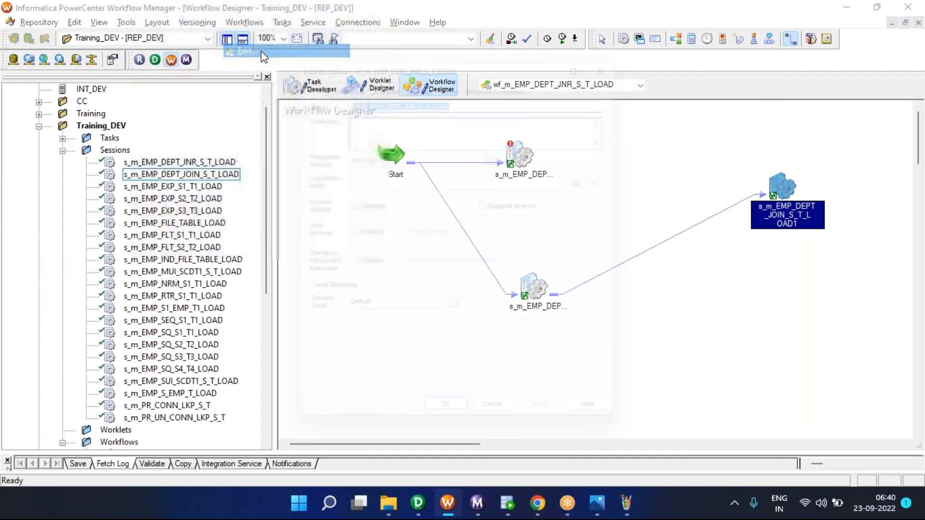
left_click(339, 71)
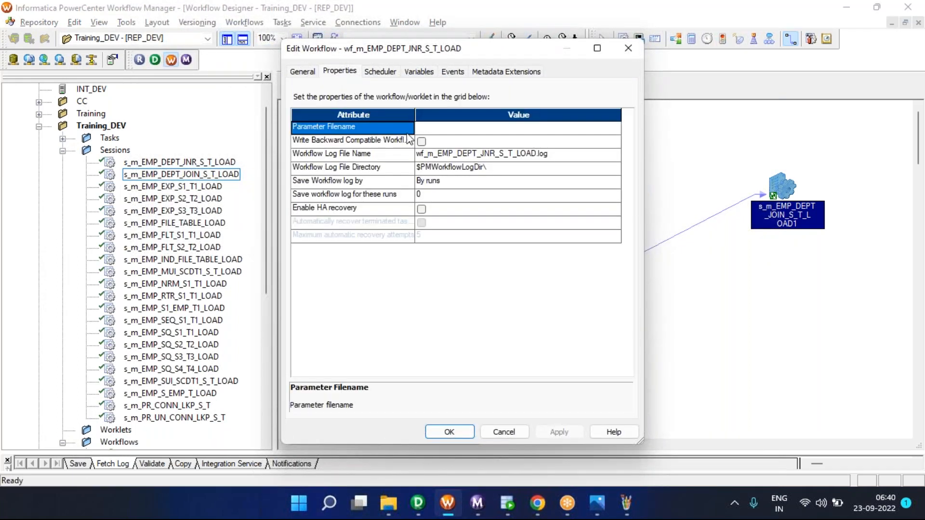
left_click(469, 130)
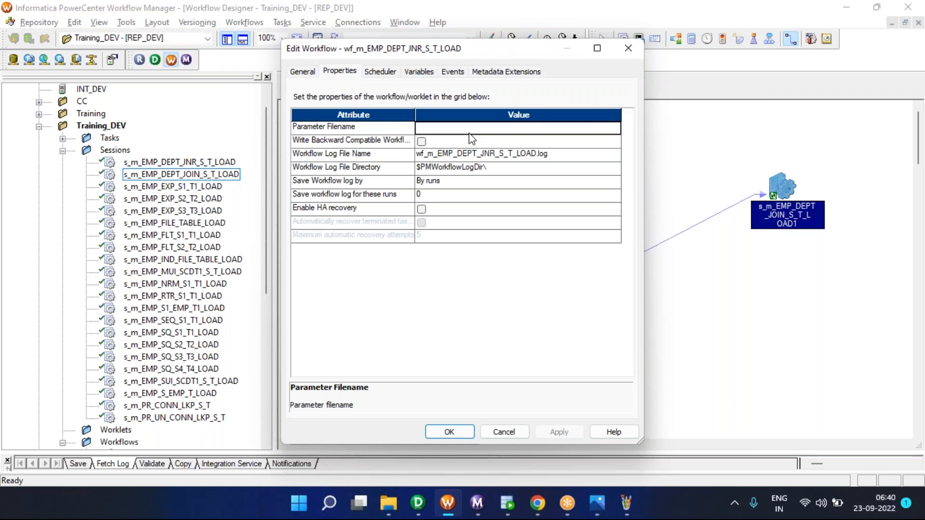
key("Escape")
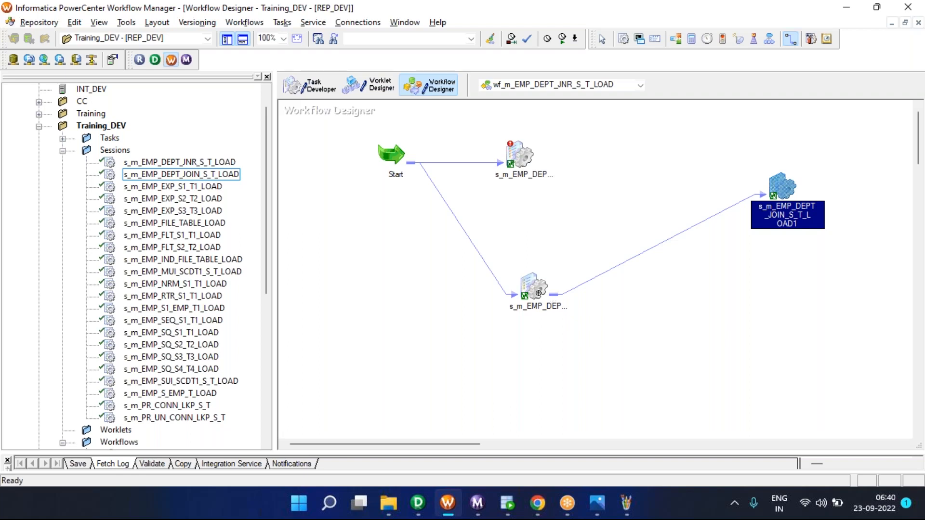
Step: Load workflow wf_m_EMP_DEPT_JOIN_S_T_LOAD into the Workflow Designer and open it for editing
left_click(63, 150)
left_click_drag(178, 199, 330, 173)
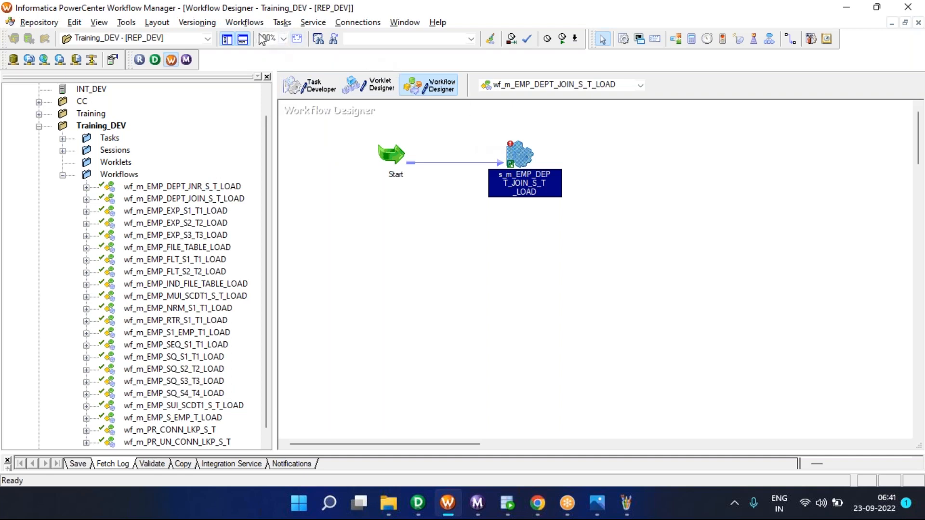
left_click(244, 24)
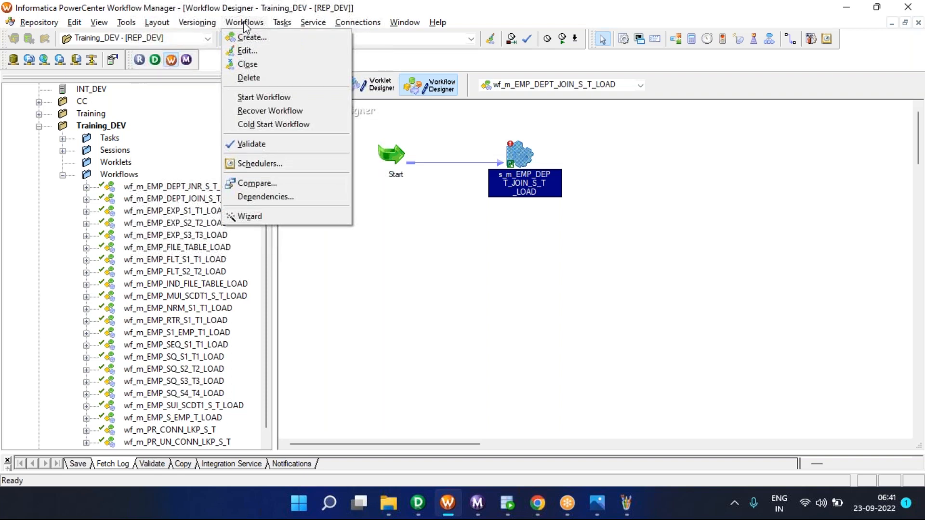
left_click(260, 55)
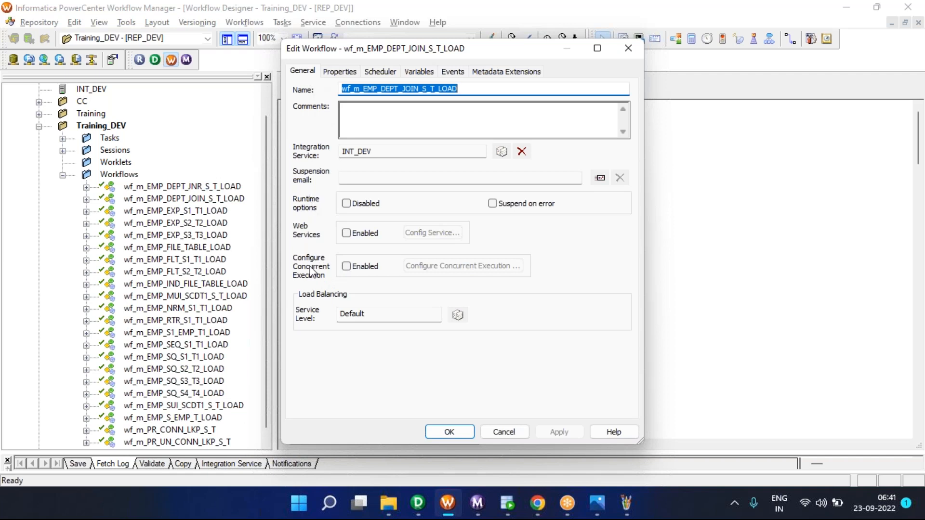
Step: Enable concurrent execution for the workflow and add two run instances to its configuration
left_click(346, 267)
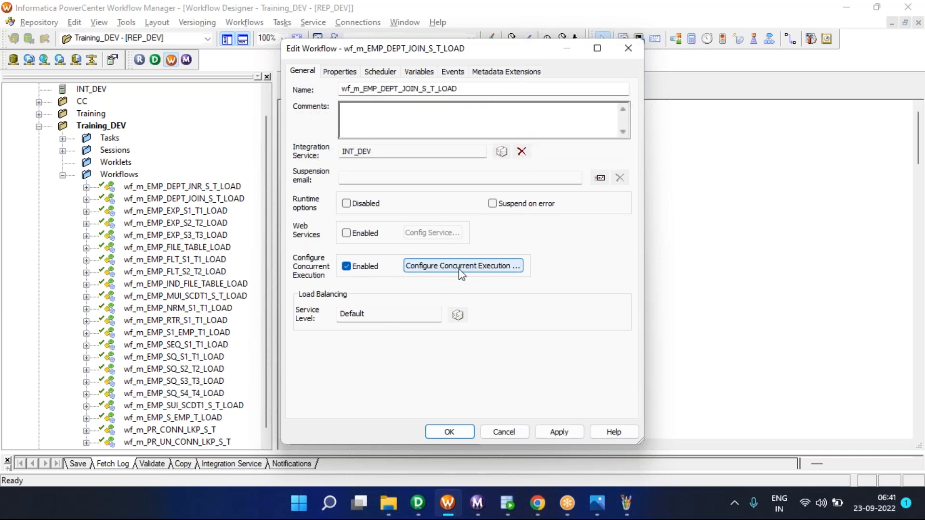
left_click(496, 272)
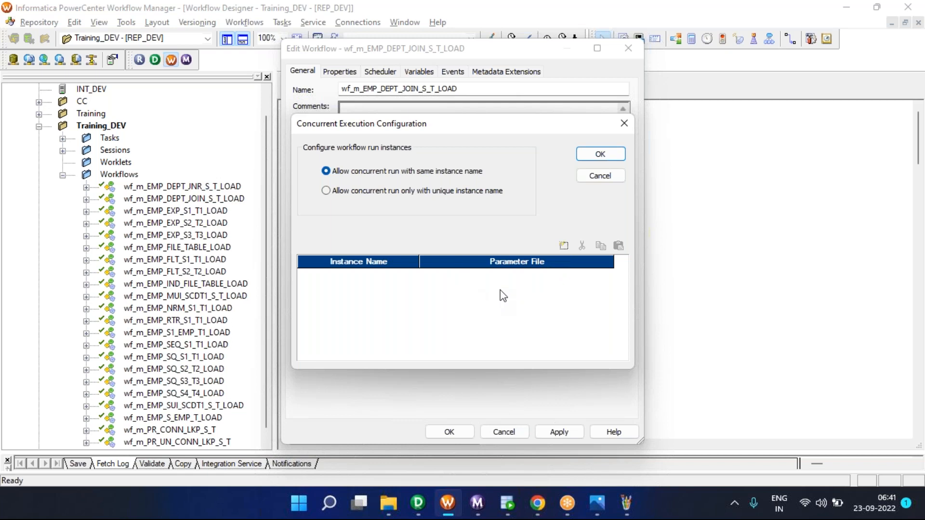
left_click(564, 245)
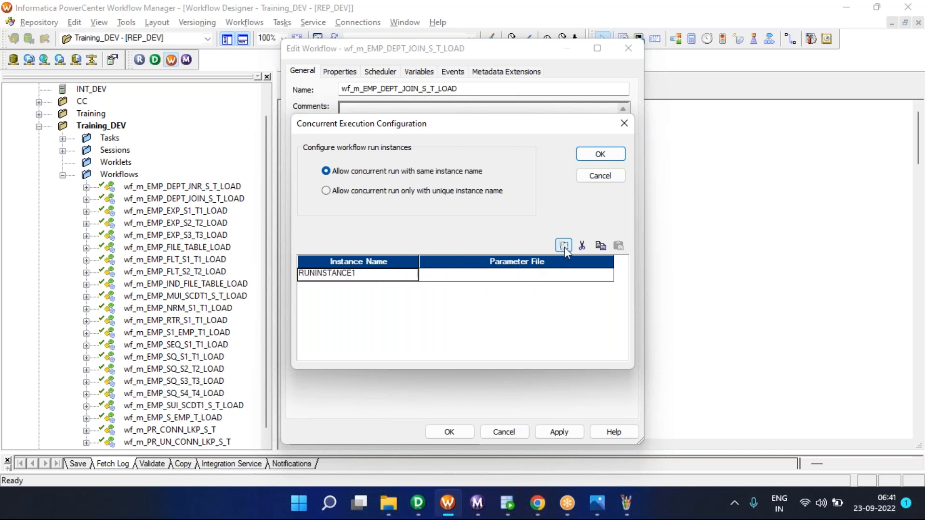
left_click(564, 246)
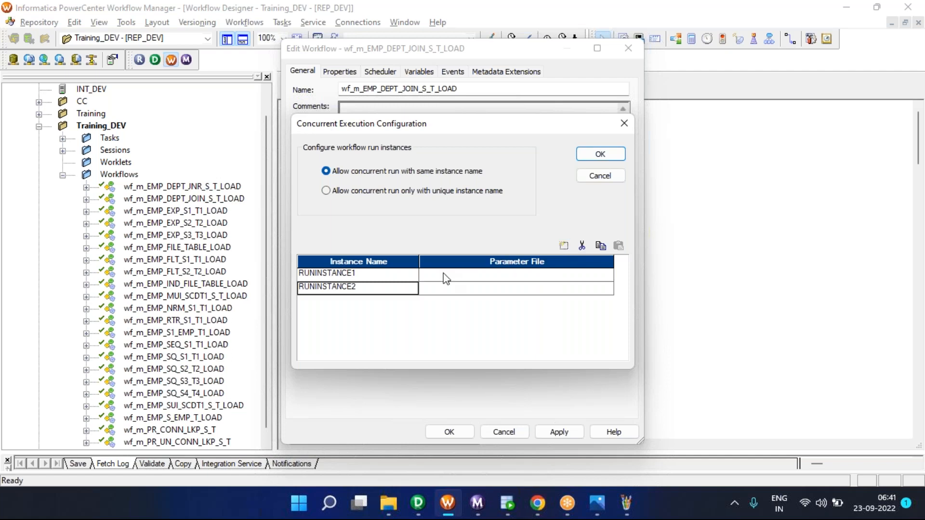
Step: Rename the first run instance to HDFC and the second to SBI
left_click(380, 278)
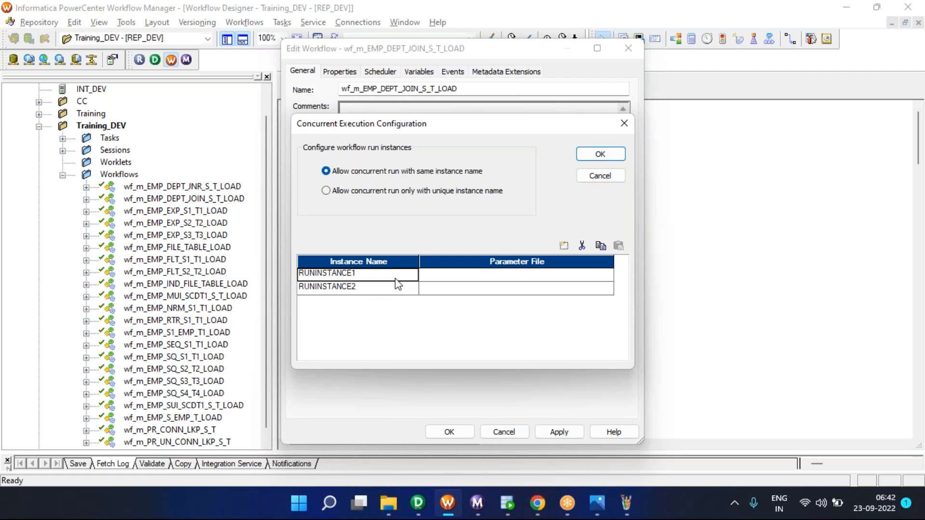
type("hdfc")
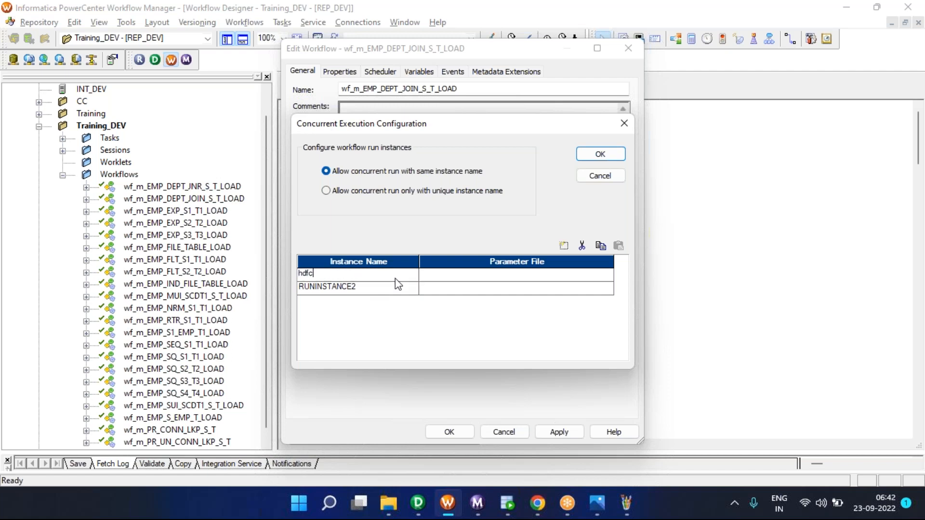
key("BackSpace")
key("BackSpace")
key("BackSpace")
key("BackSpace")
type("HDFC")
left_click(366, 293)
type("SBI")
Step: Leave both instances' parameter files empty, confirm the concurrent execution configuration and apply the workflow changes
left_click(473, 274)
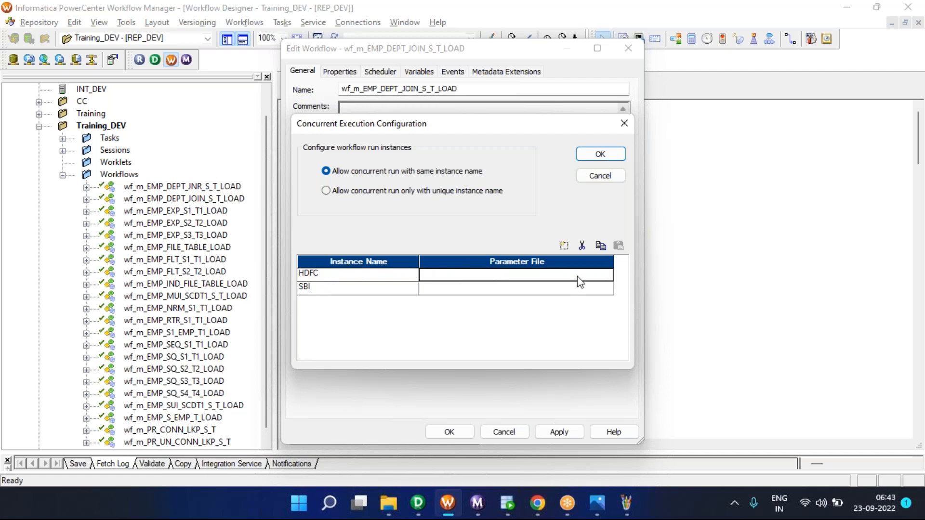
left_click(559, 295)
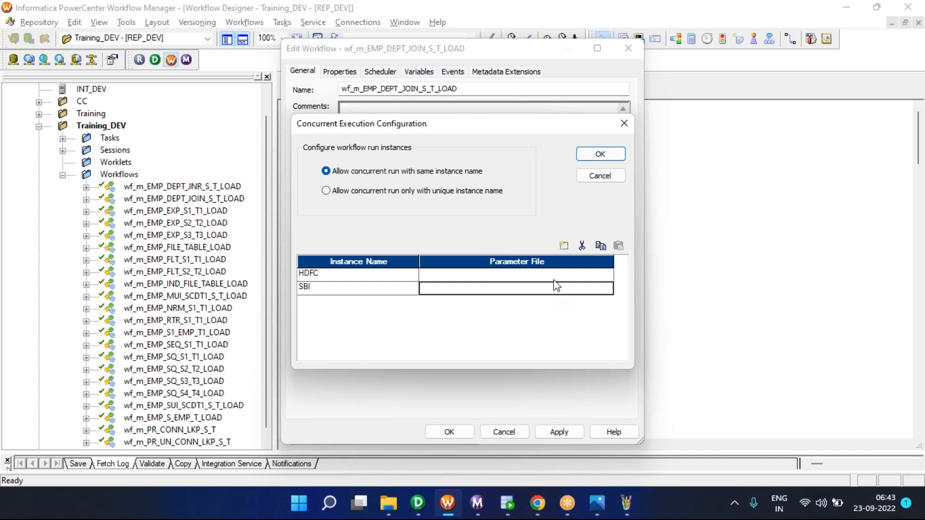
left_click(553, 279)
left_click(557, 293)
left_click(486, 279)
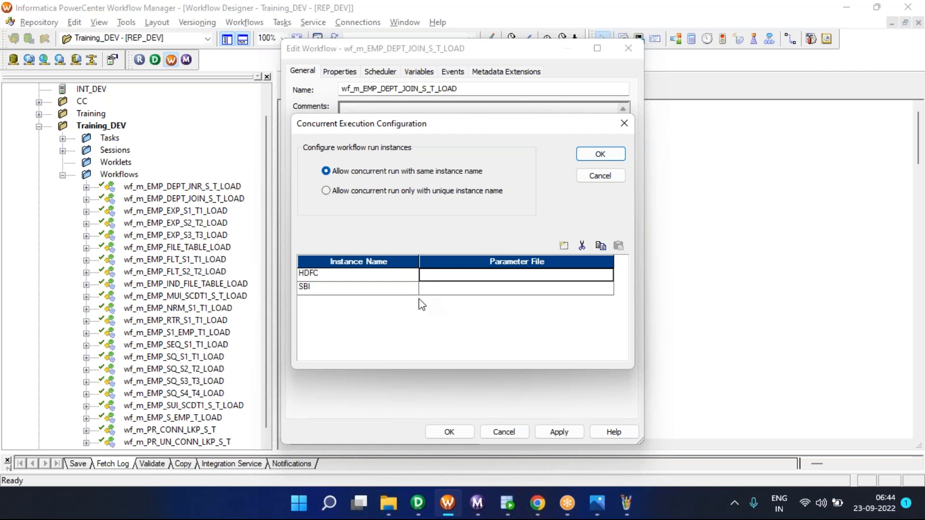
left_click(600, 154)
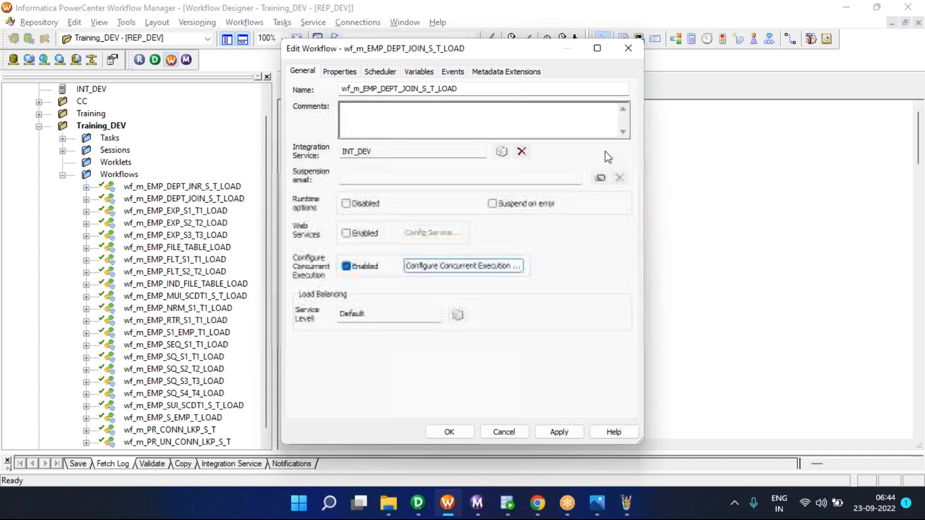
left_click(559, 432)
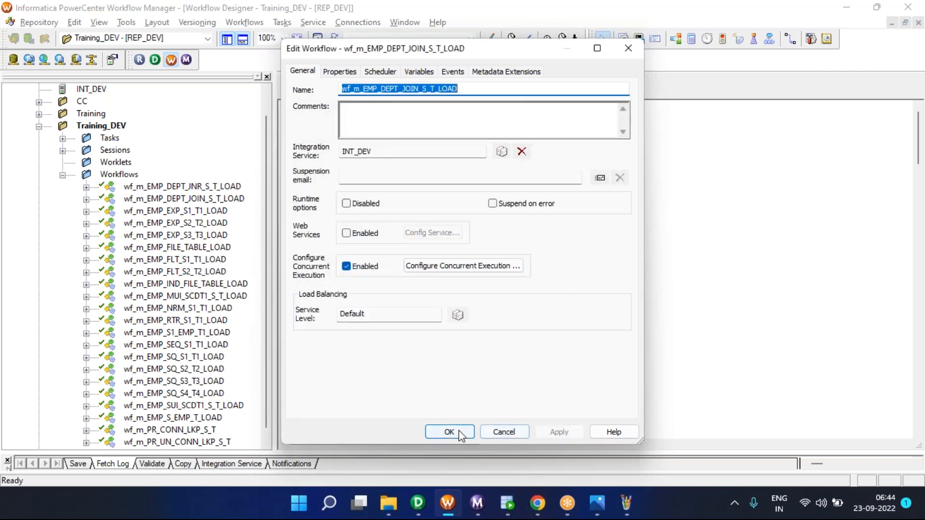
left_click(449, 432)
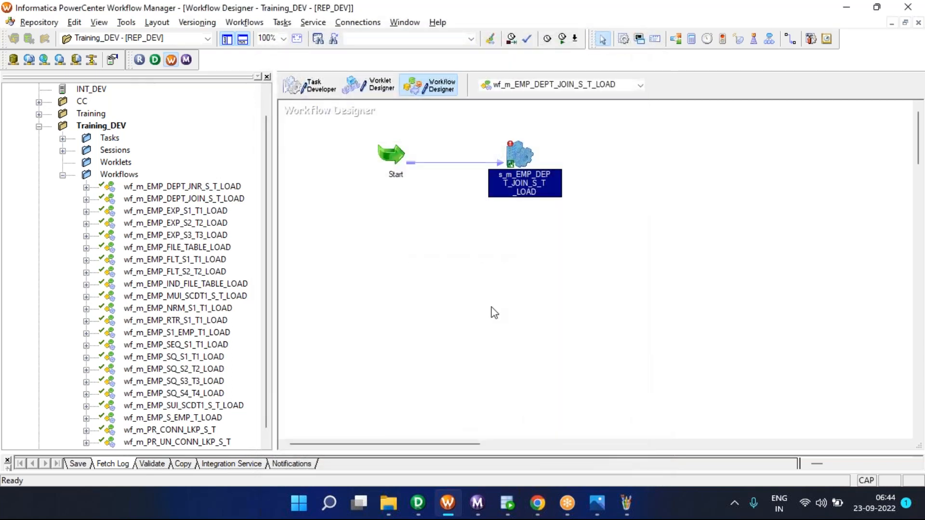
Step: Examine the run instances offered in the workflow's advanced start options and cancel without starting
right_click(471, 207)
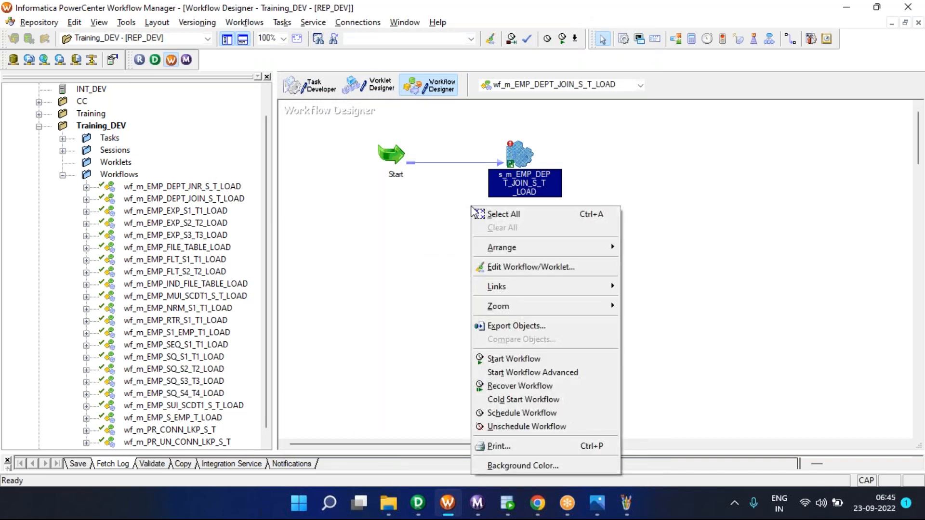
left_click(557, 373)
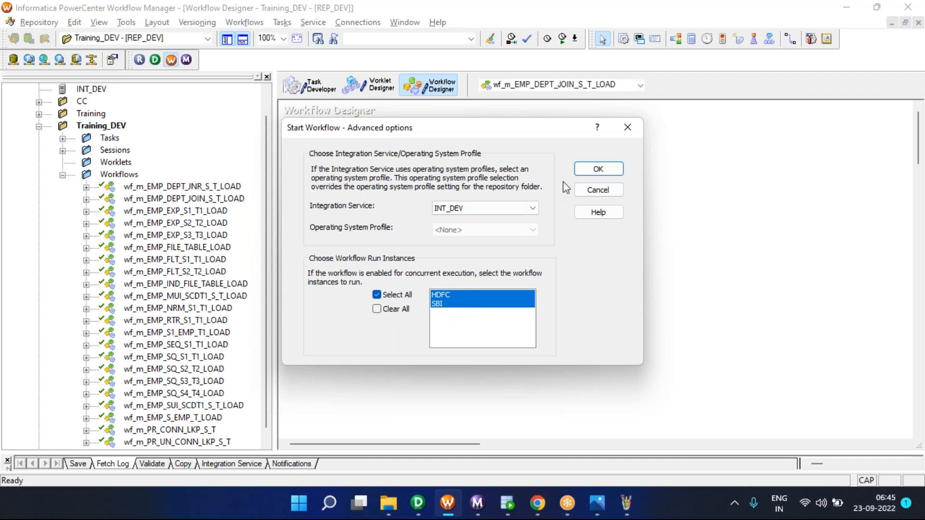
left_click(588, 190)
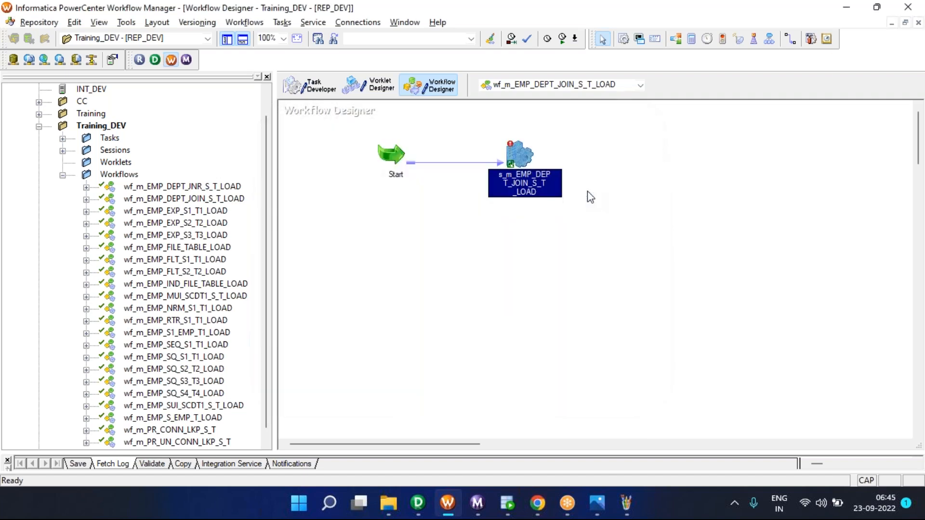
Step: Start the workflow through the advanced options with both run instances, HDFC and SBI, selected
right_click(499, 252)
left_click(563, 385)
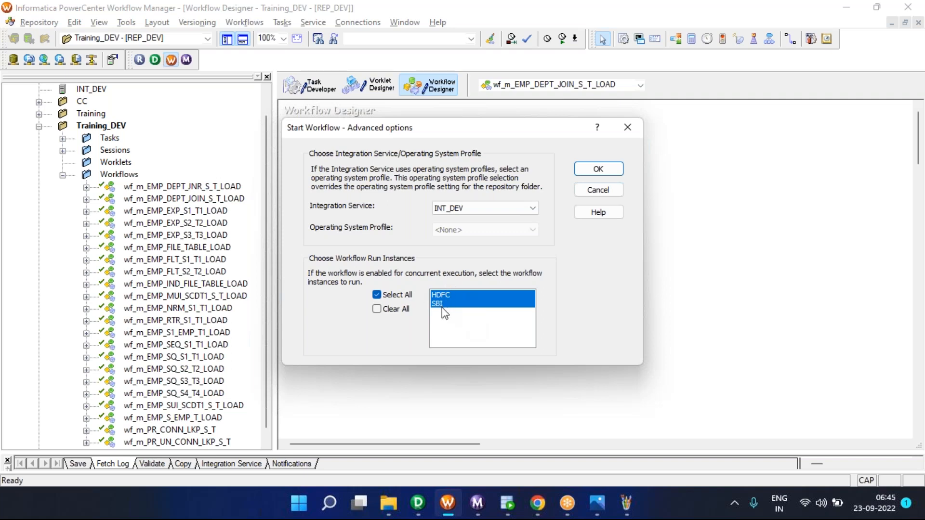
left_click(375, 297)
left_click(375, 310)
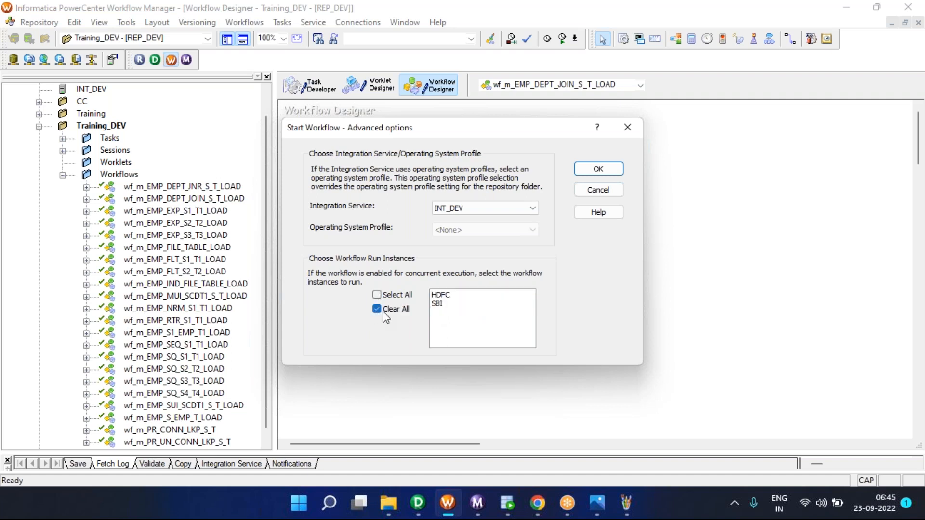
left_click(439, 303)
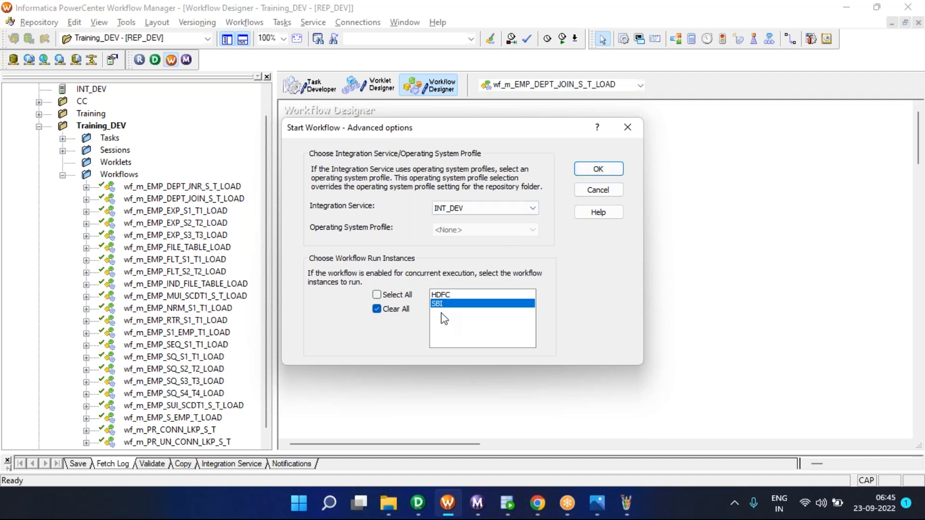
left_click(377, 294)
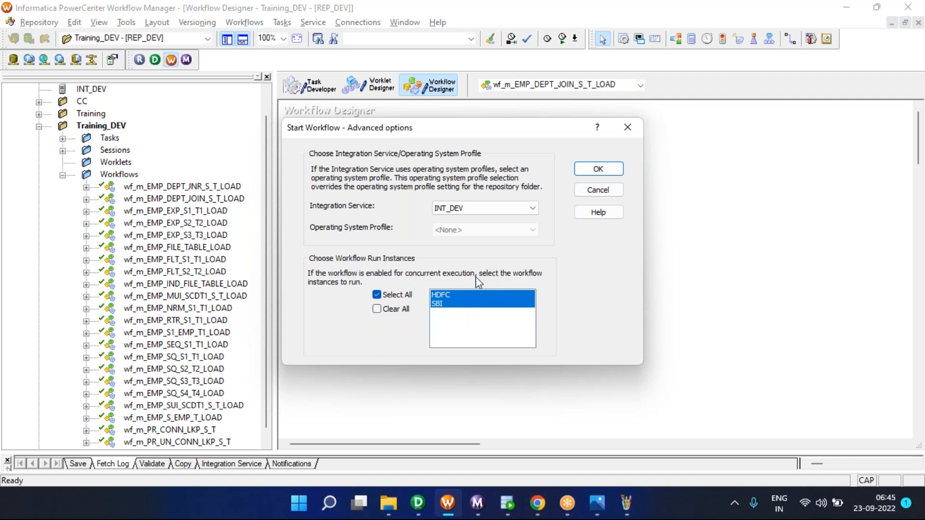
left_click(578, 172)
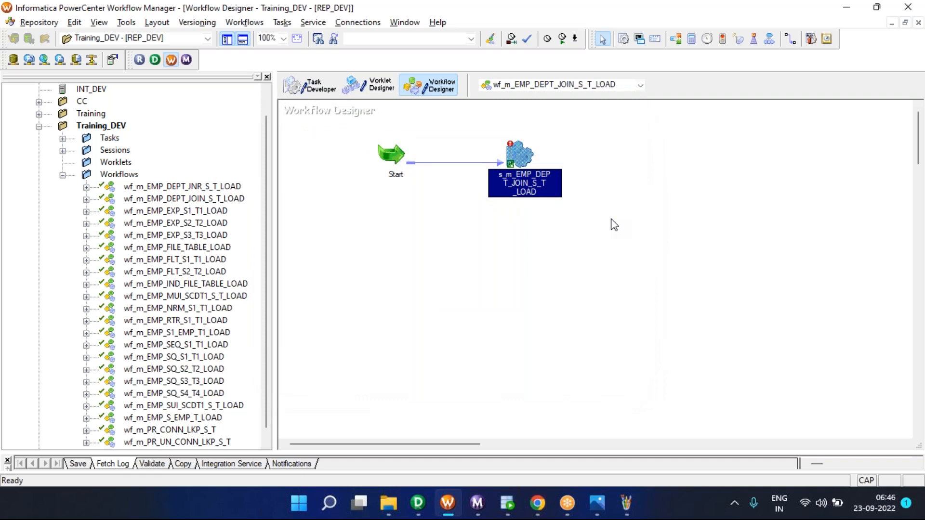
left_click(244, 22)
left_click(260, 35)
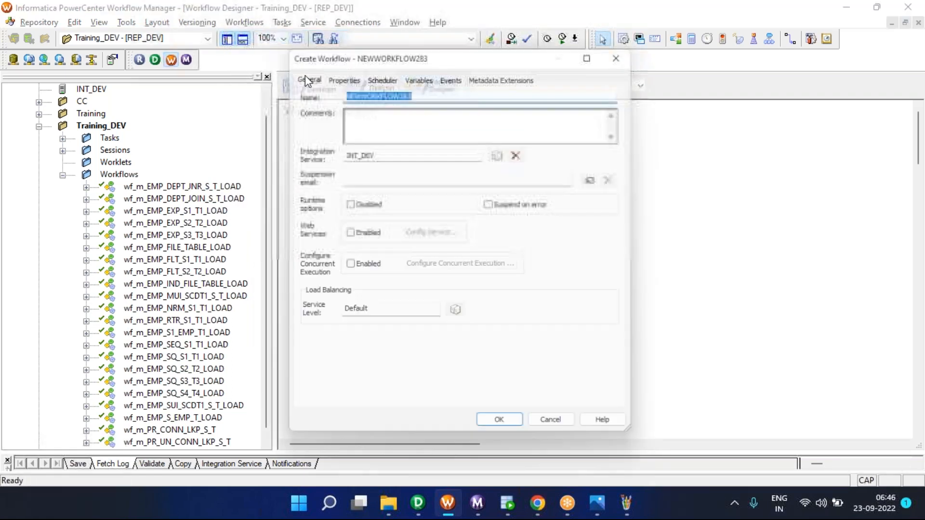
key("Escape")
left_click(438, 279)
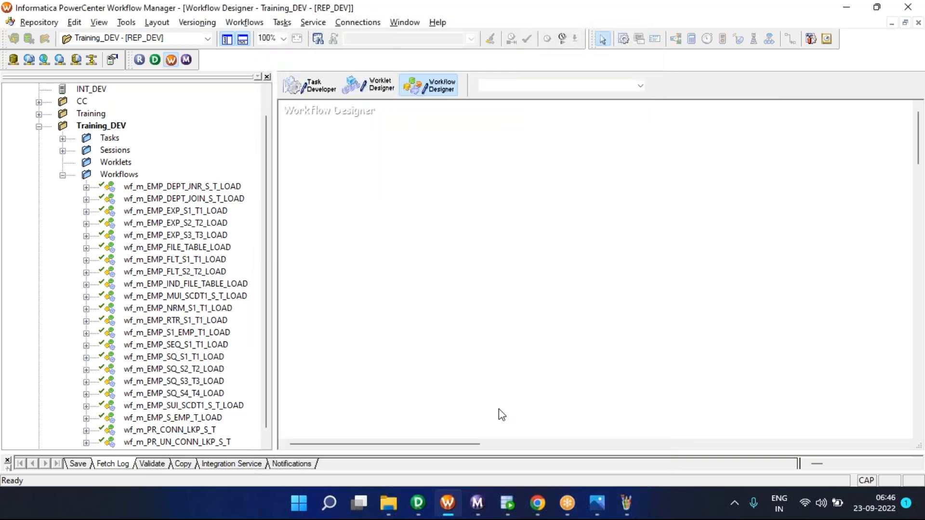
Step: Switch to Photos and move from the 28_PRM image to 29_CDC.bmp to view the CDC control table notes
left_click(597, 502)
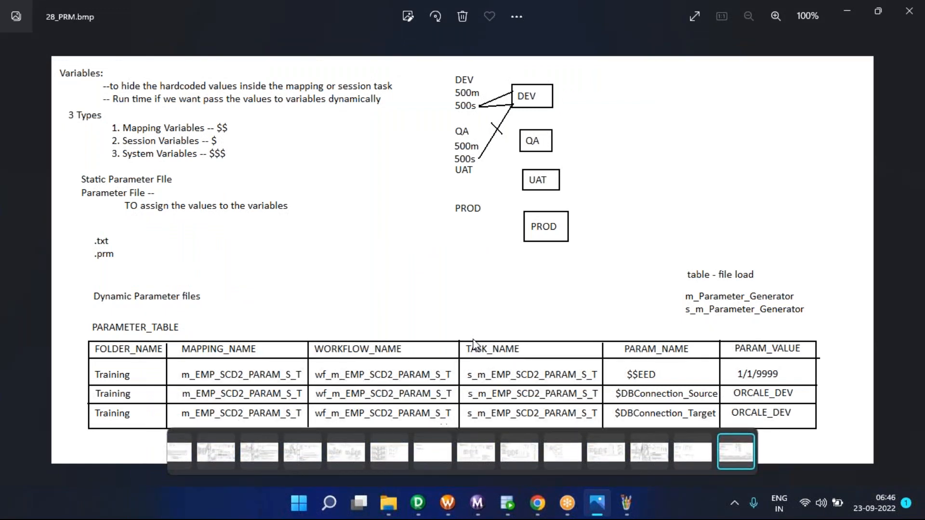
key("Right")
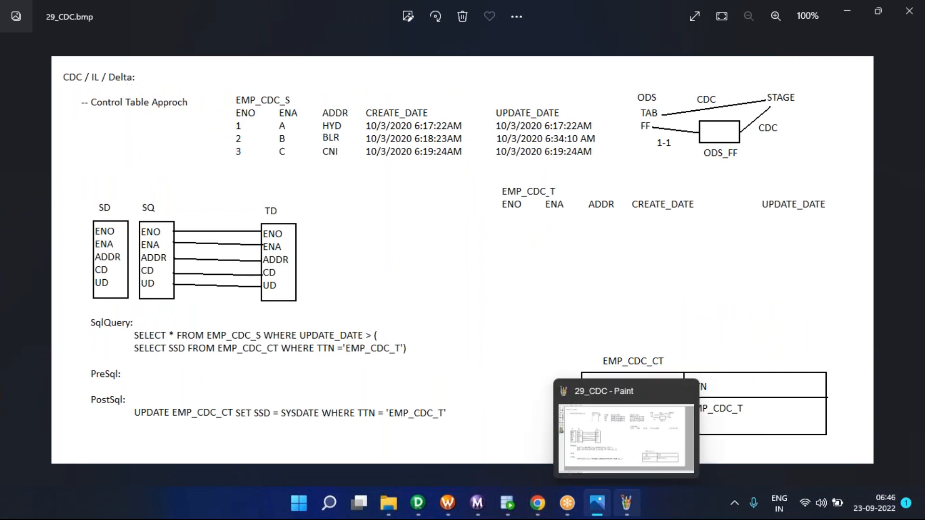
Step: Switch to Paint and start a new blank drawing
left_click(626, 503)
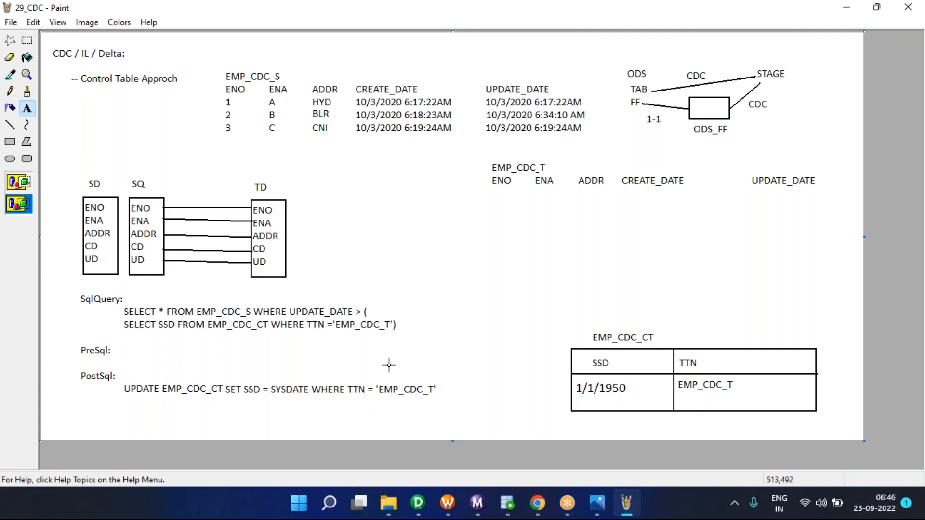
key("ctrl+n")
left_click_drag(390, 365, 300, 248)
left_click(227, 160)
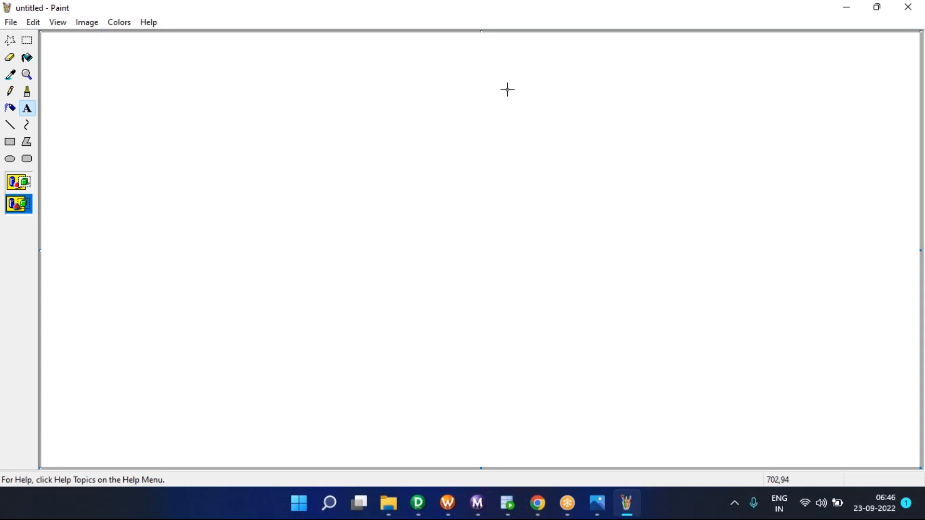
Step: Add a text box in the upper part of the canvas with the tab-separated labels OLTP, ODS, STAGE, DW and DM
left_click_drag(508, 88, 826, 193)
type("OLTP")
key("Tab")
type("ODS")
key("Tab")
type("STAGE")
key("Tab")
type("DW")
key("Tab")
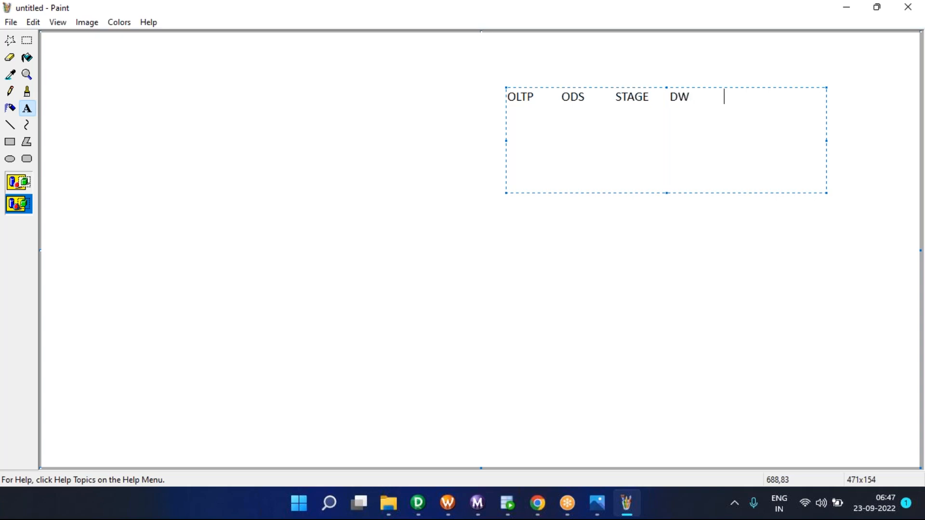
type("DM")
key("ctrl+a")
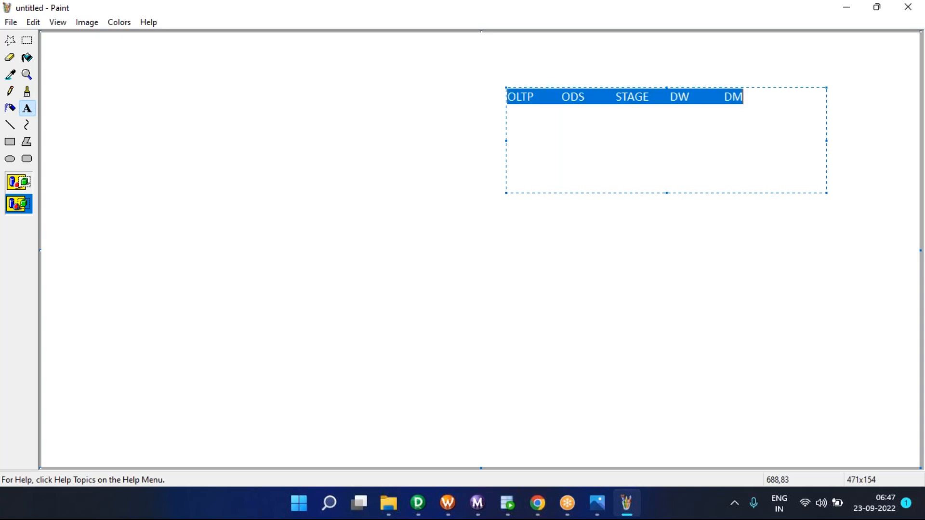
Step: Space the STAGE, DW and DM labels further apart and widen the text box on both sides to keep all labels on one line
left_click(660, 119)
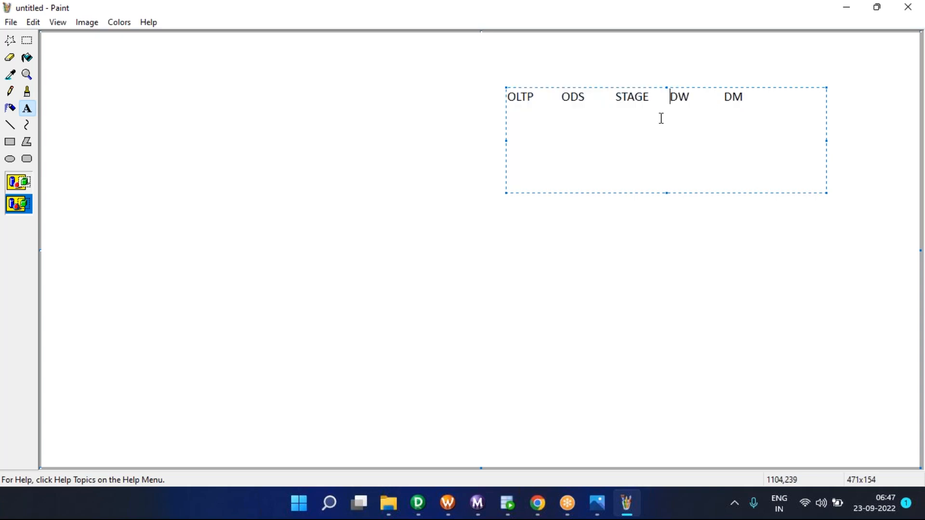
left_click(669, 96)
key("Tab")
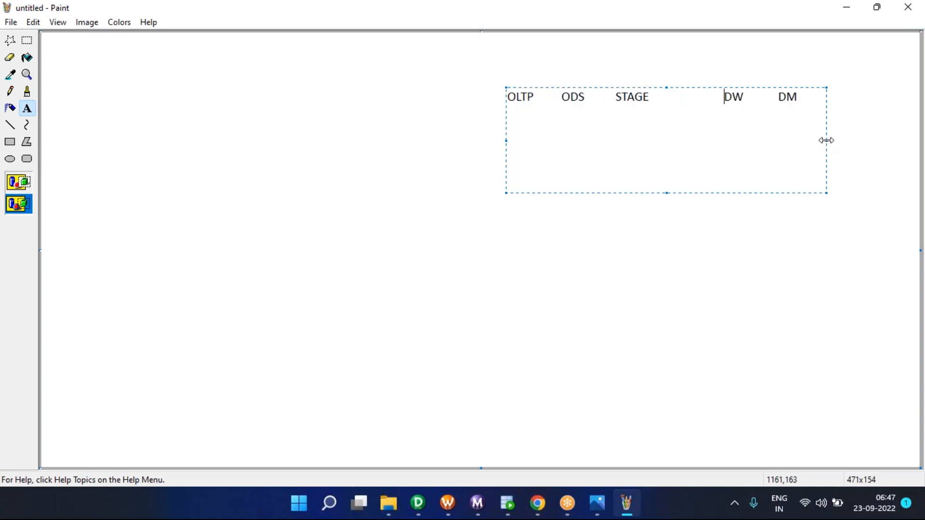
left_click_drag(826, 140, 879, 140)
left_click(769, 93)
key("Tab")
left_click(616, 98)
key("Tab")
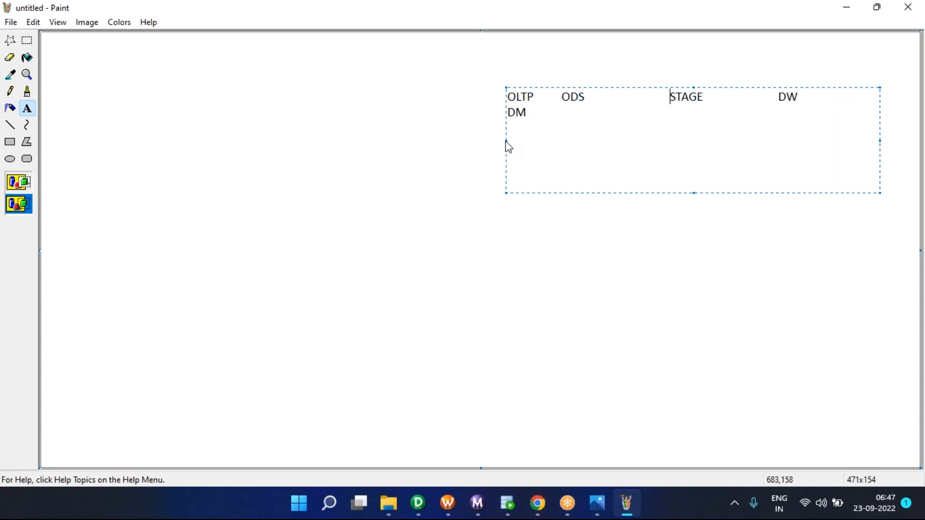
left_click_drag(507, 139, 417, 144)
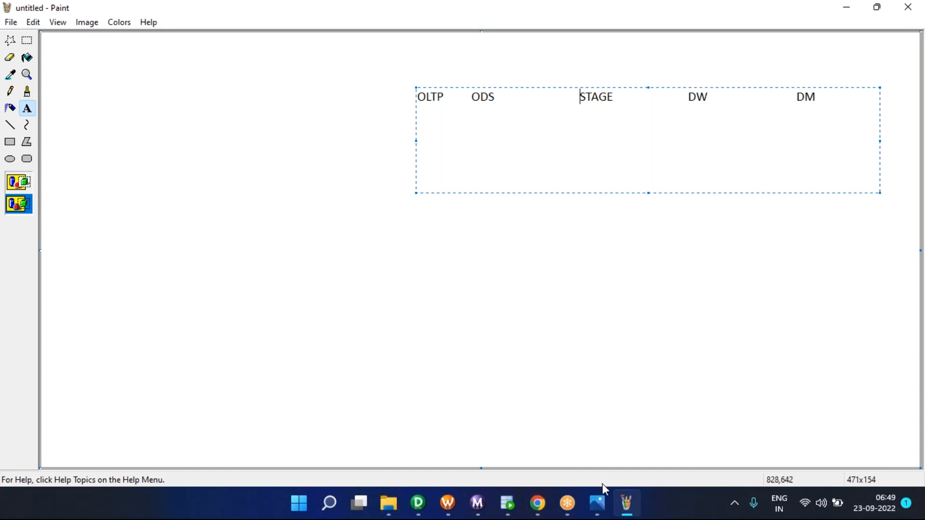
Step: Switch to File Explorer, open the 2_DW image from the Training\dw folder and advance to 3_DW.bmp to examine the data warehouse flow
mouse_move(604, 506)
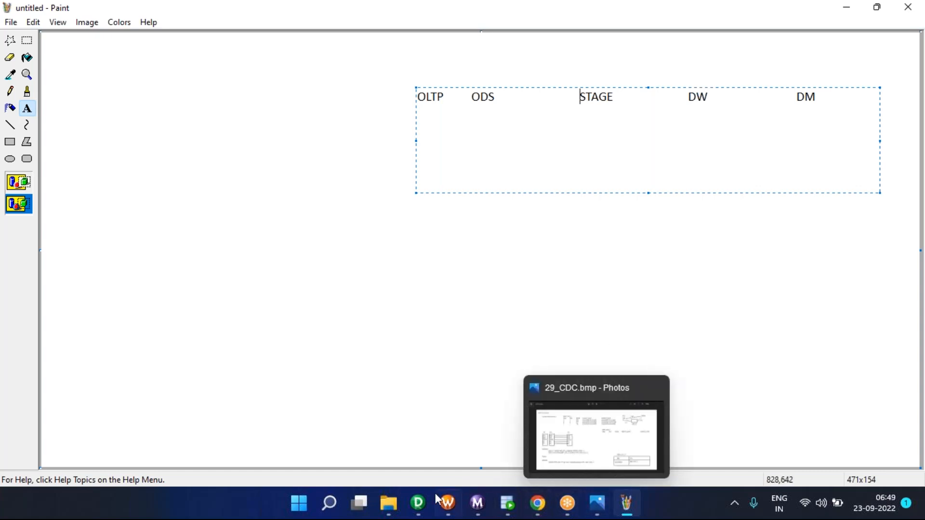
left_click(388, 503)
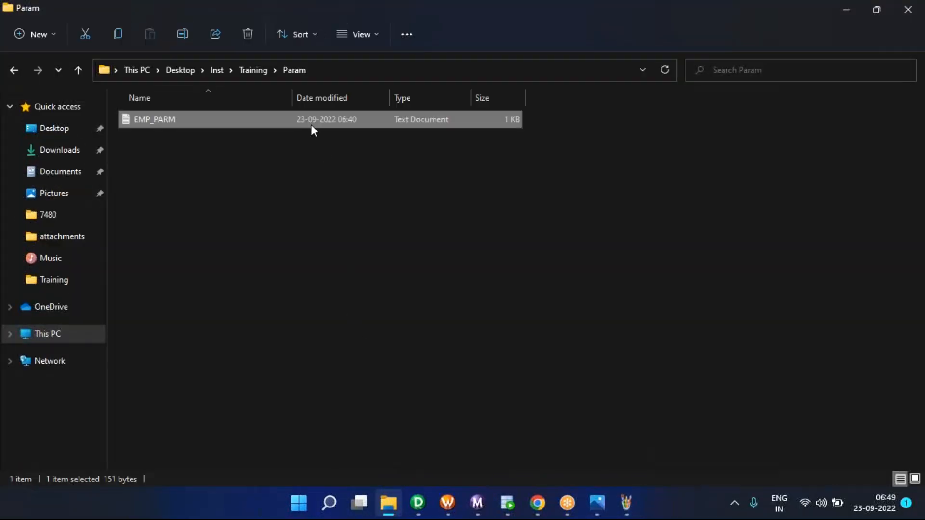
left_click(249, 74)
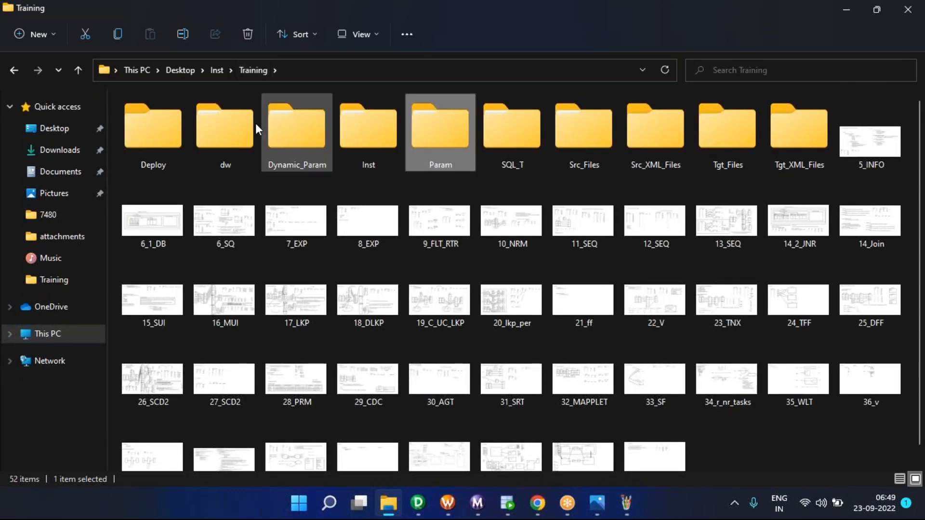
double_click(237, 126)
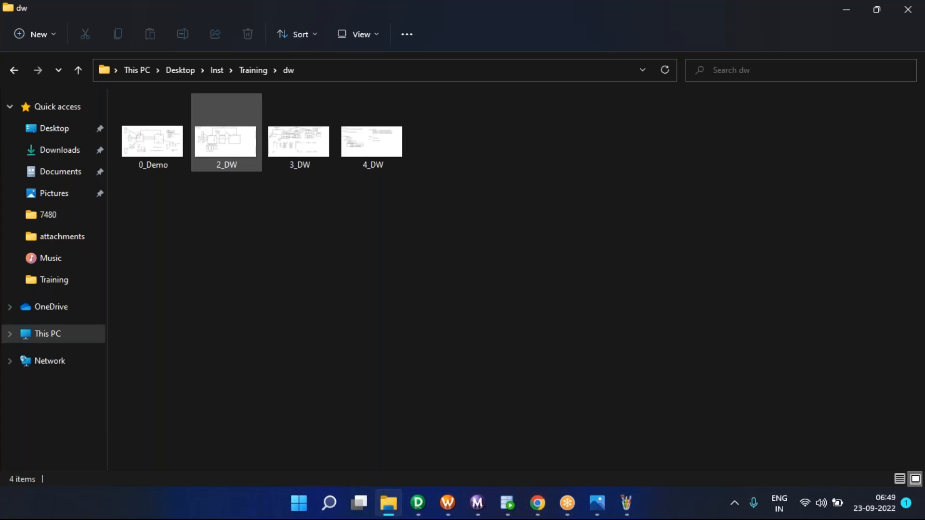
double_click(236, 140)
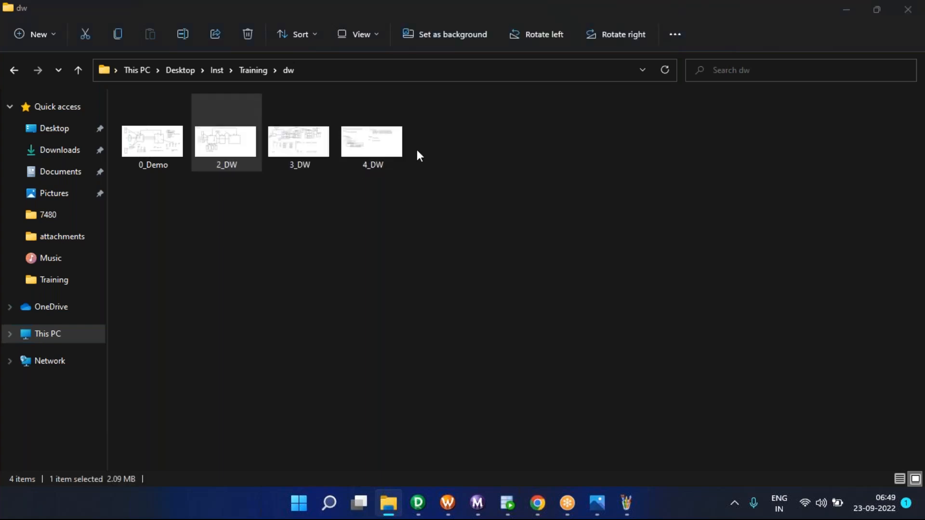
key("Right")
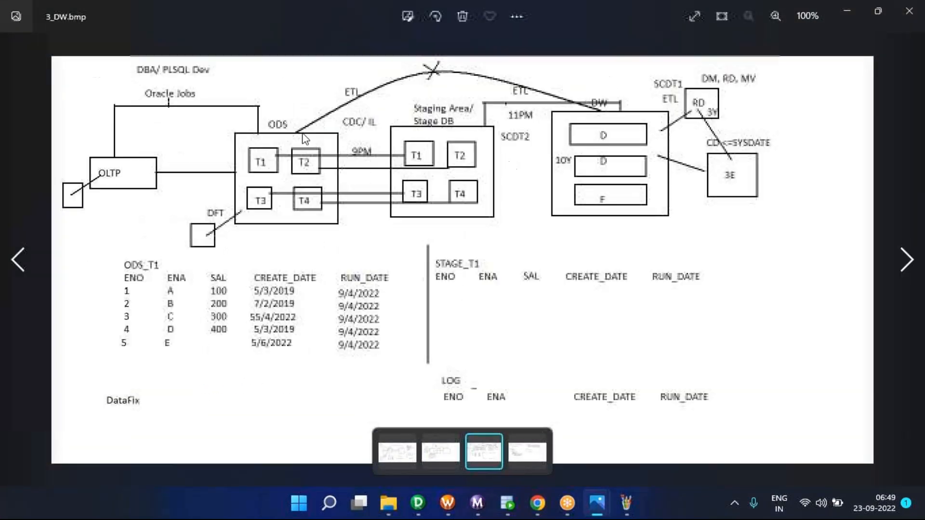